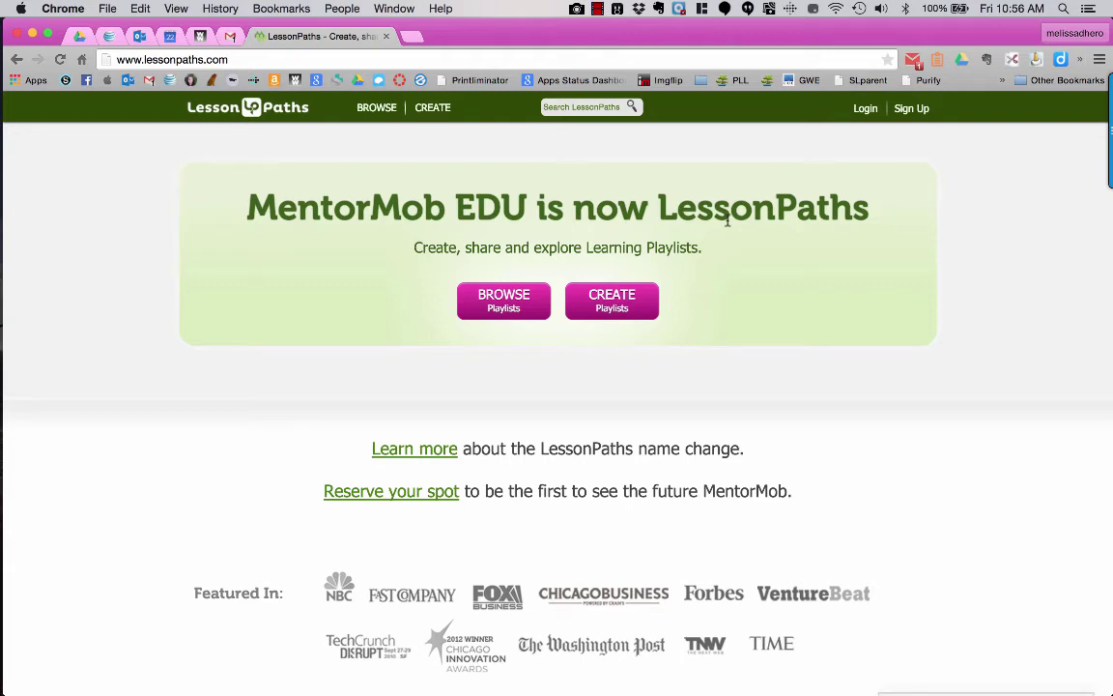
# Sign up for LessonPaths with a Google account and grant it access.
pyautogui.click(911, 108)
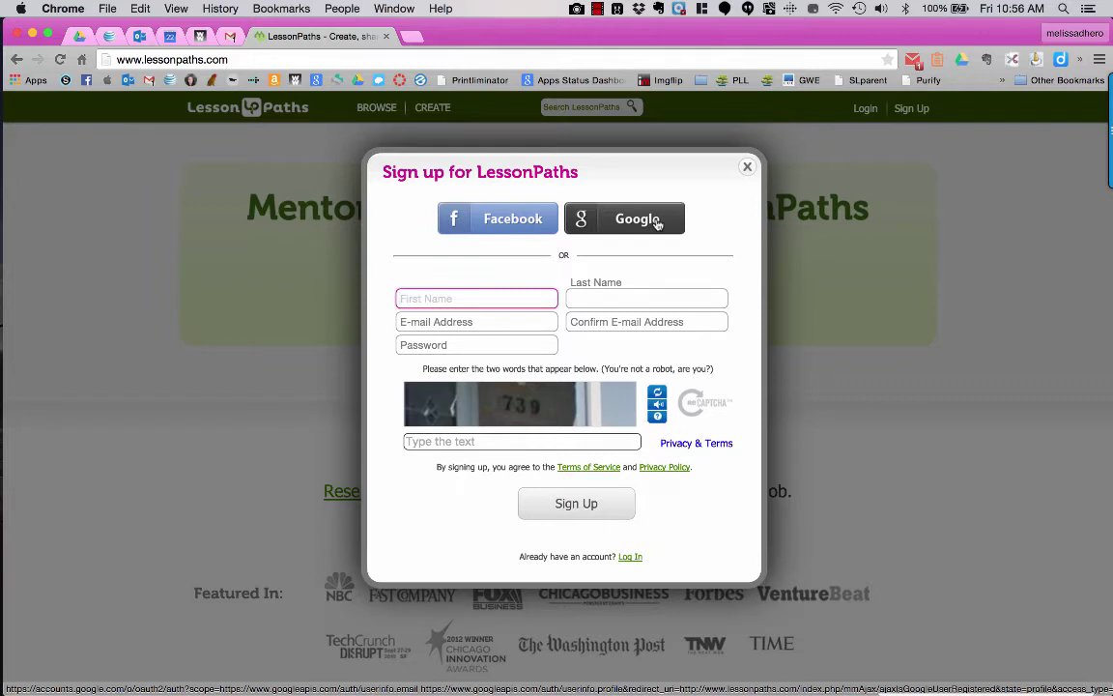
pyautogui.click(657, 222)
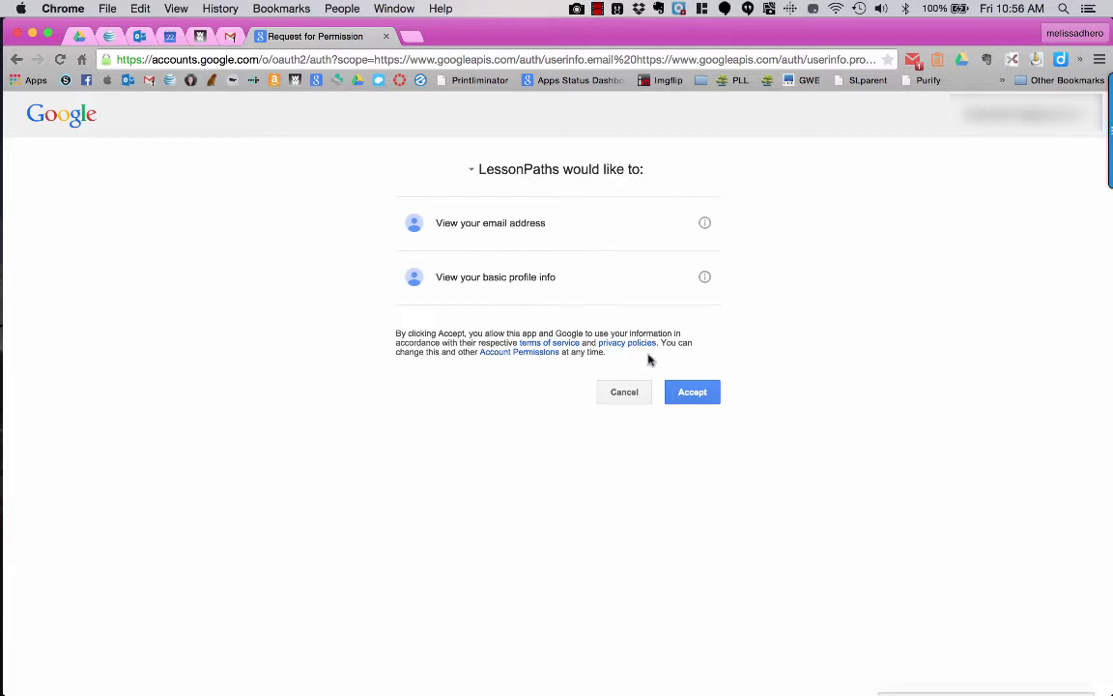
pyautogui.click(700, 398)
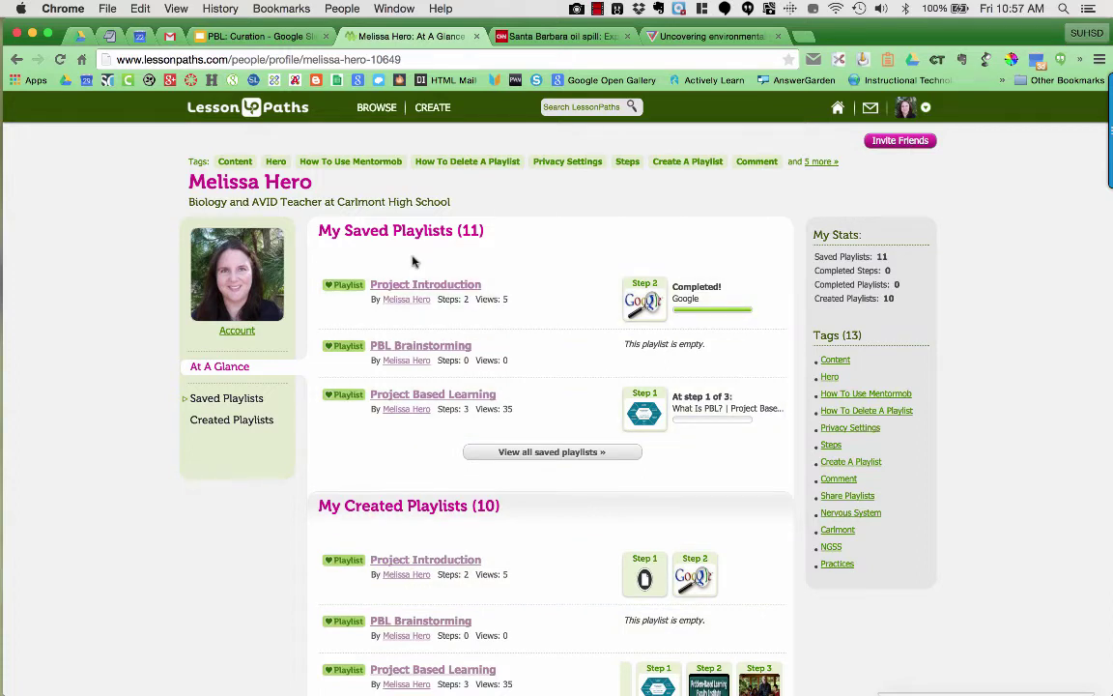
# Create a new playlist titled 'Ecology Projects' with description '2nd semester project'.
pyautogui.click(433, 107)
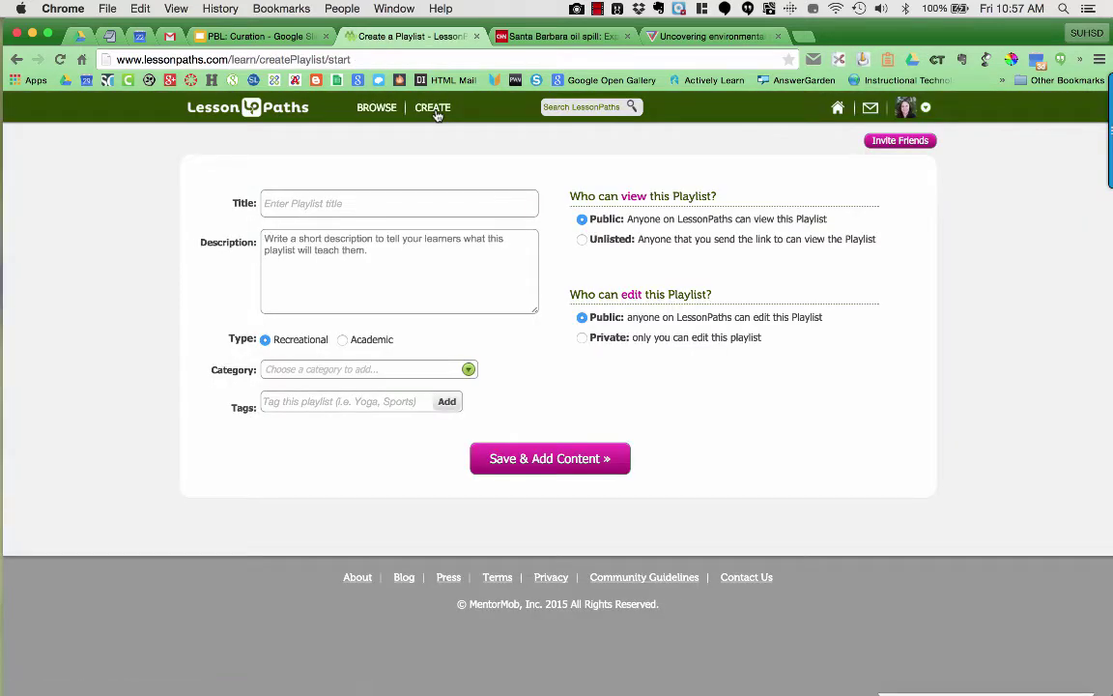
pyautogui.click(477, 201)
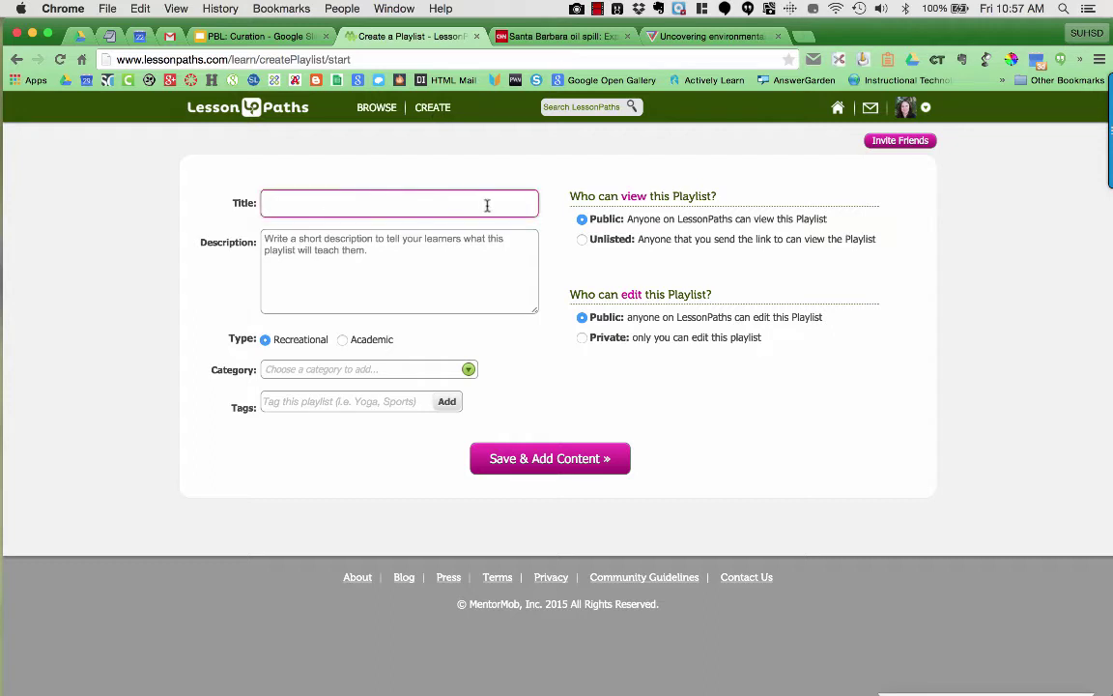
pyautogui.write('Ecology Projects')
pyautogui.click(385, 261)
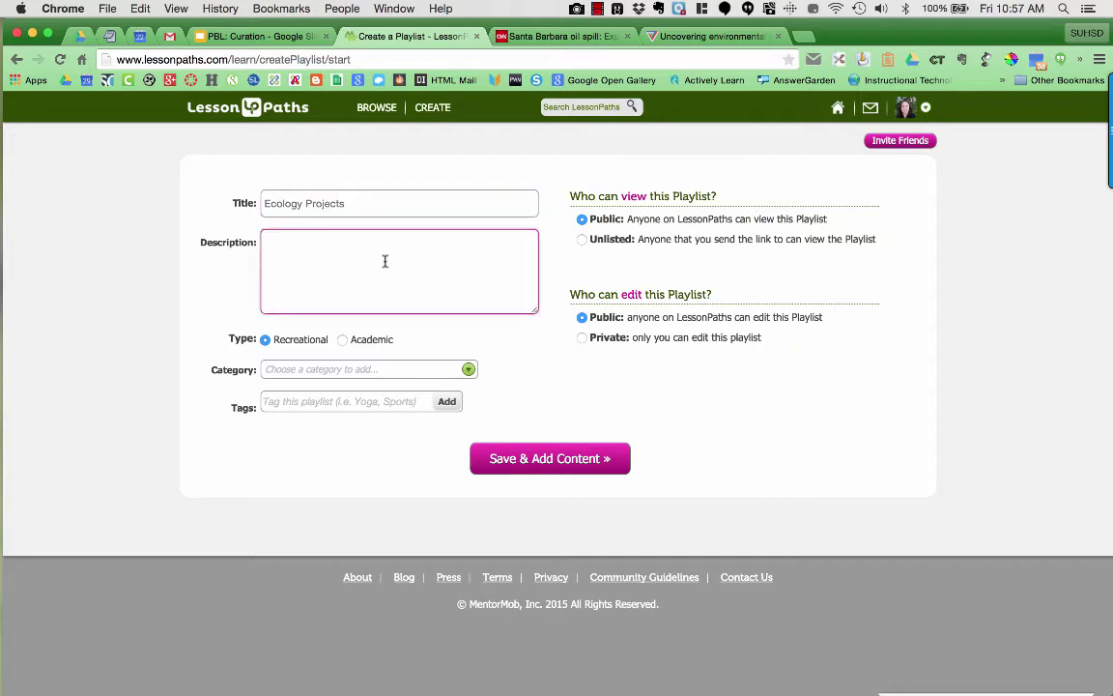
pyautogui.write('2nd semester project')
# Mark the playlist as Academic and set its category to Science.
pyautogui.click(382, 398)
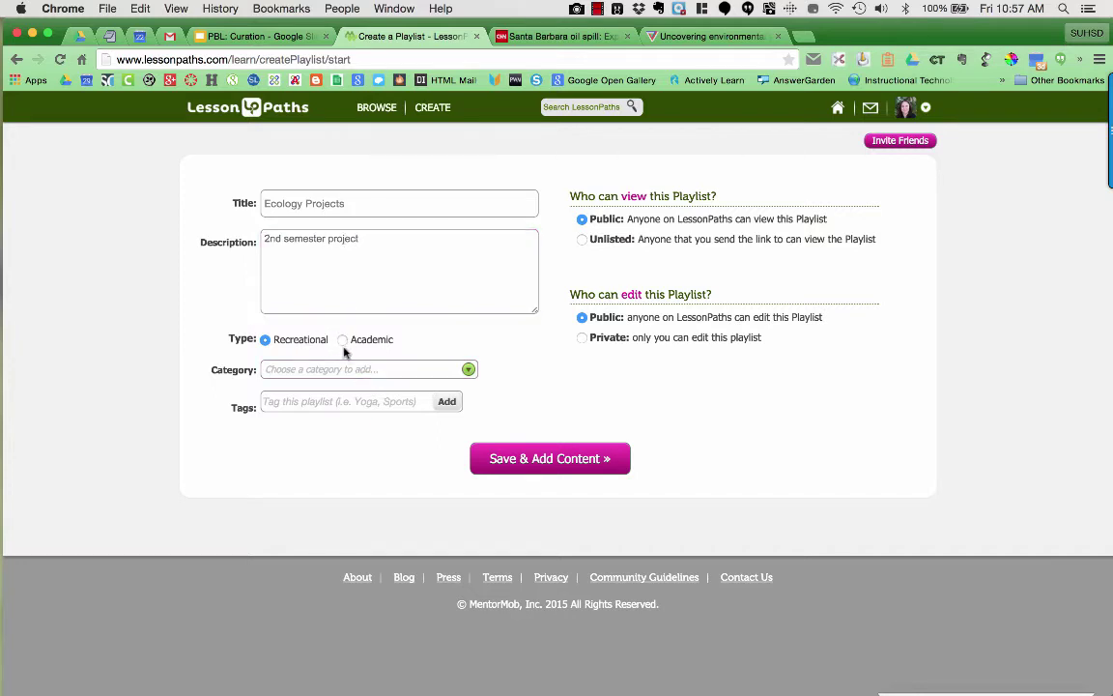
pyautogui.click(343, 339)
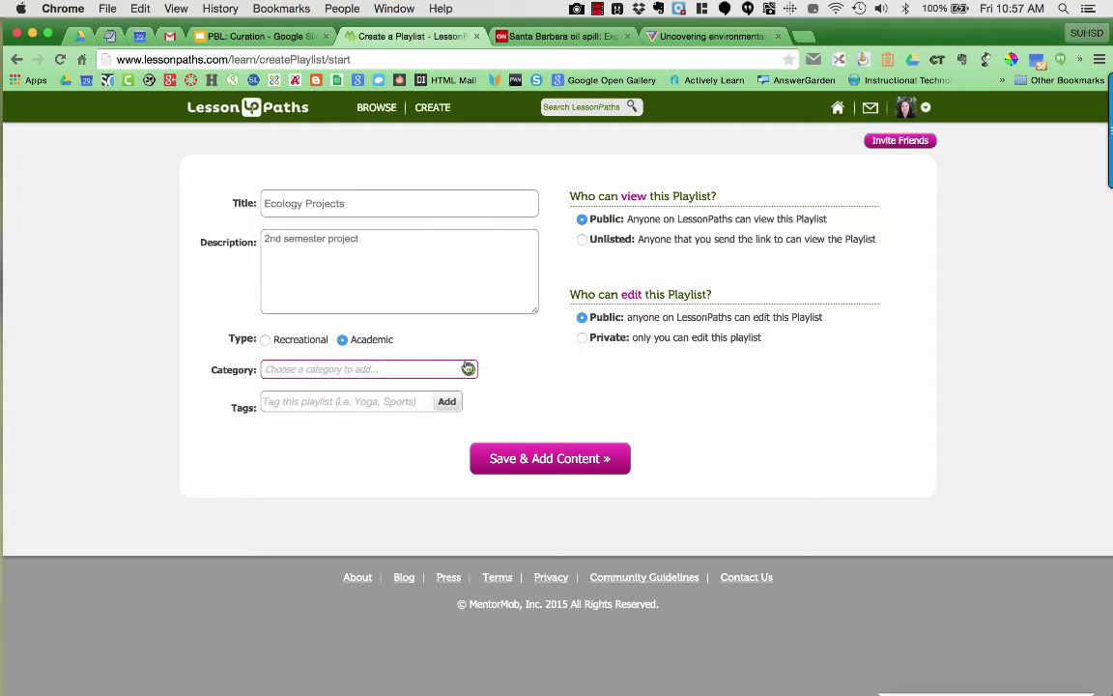
pyautogui.click(435, 370)
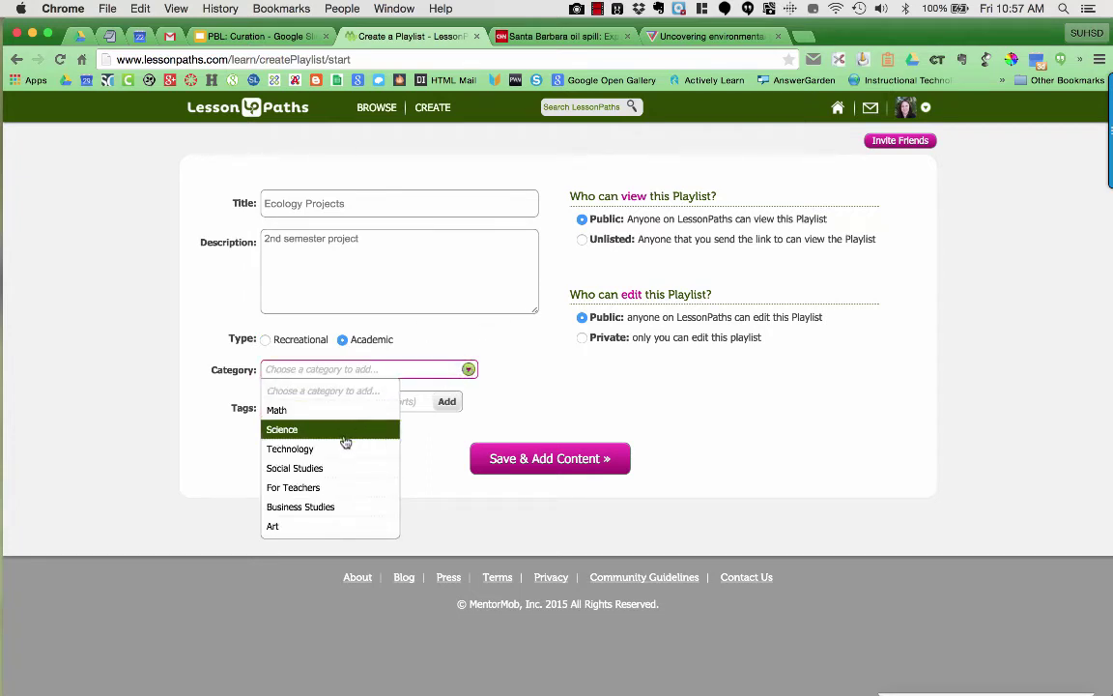
pyautogui.scroll(-3, 322, 458)
pyautogui.scroll(-1, 322, 458)
pyautogui.scroll(3, 322, 457)
pyautogui.scroll(2, 320, 460)
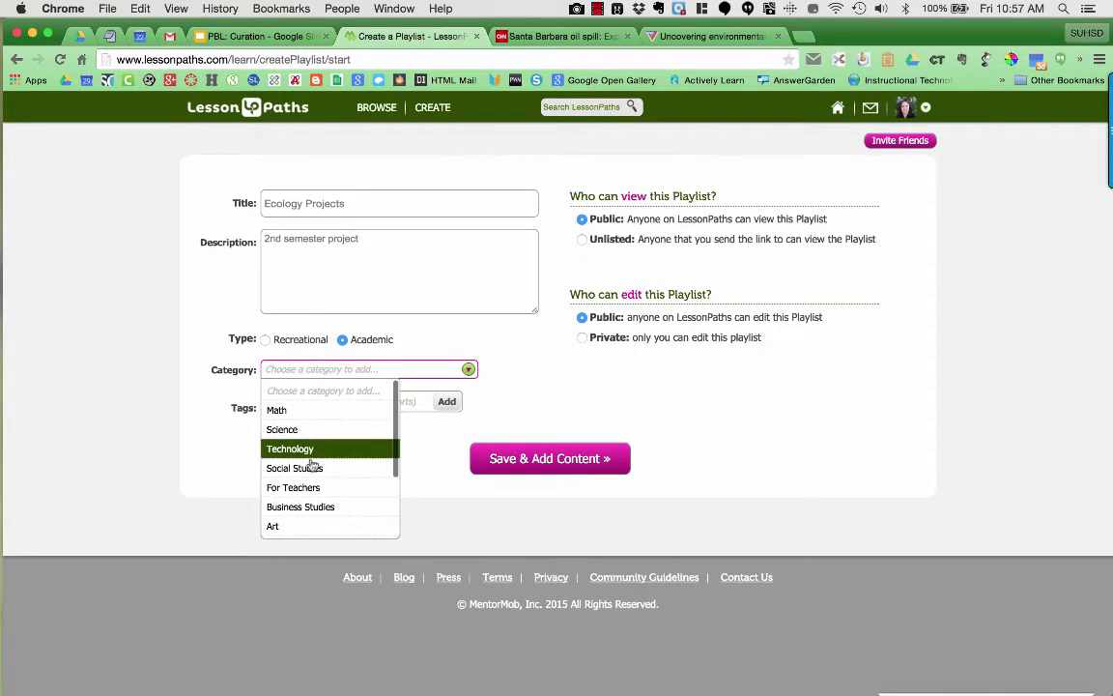
pyautogui.click(300, 429)
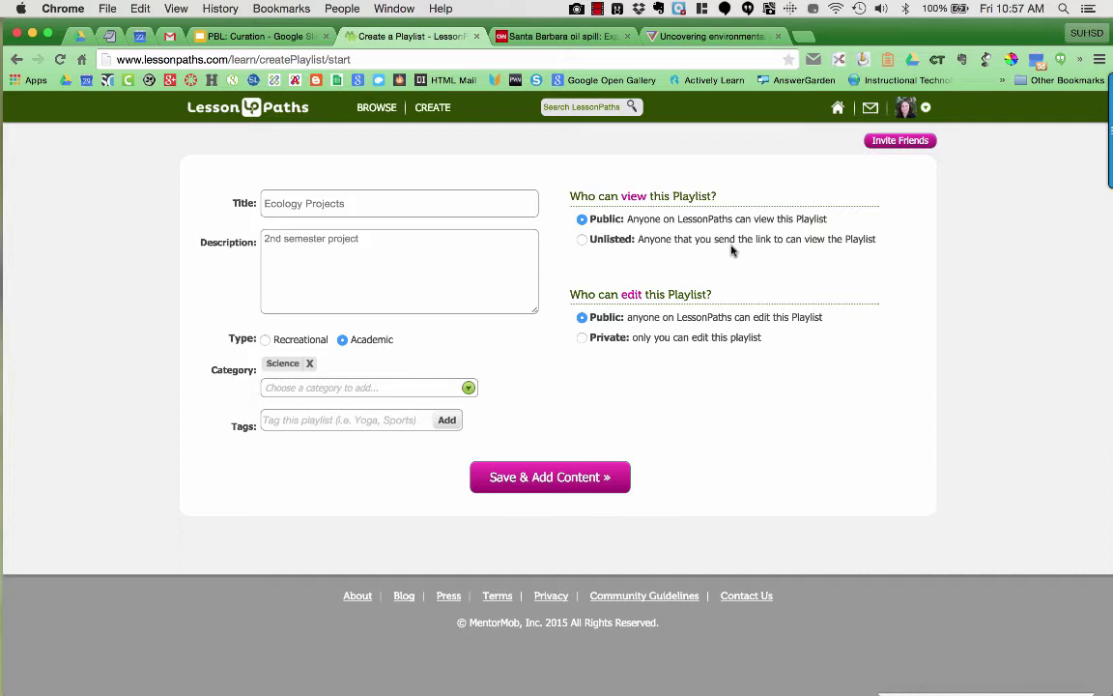
# Set Ecology Projects to Unlisted viewing and Private editing.
pyautogui.click(582, 239)
pyautogui.click(582, 337)
# Save the playlist, begin adding a step, and bring up the CNN oil spill article.
pyautogui.click(554, 478)
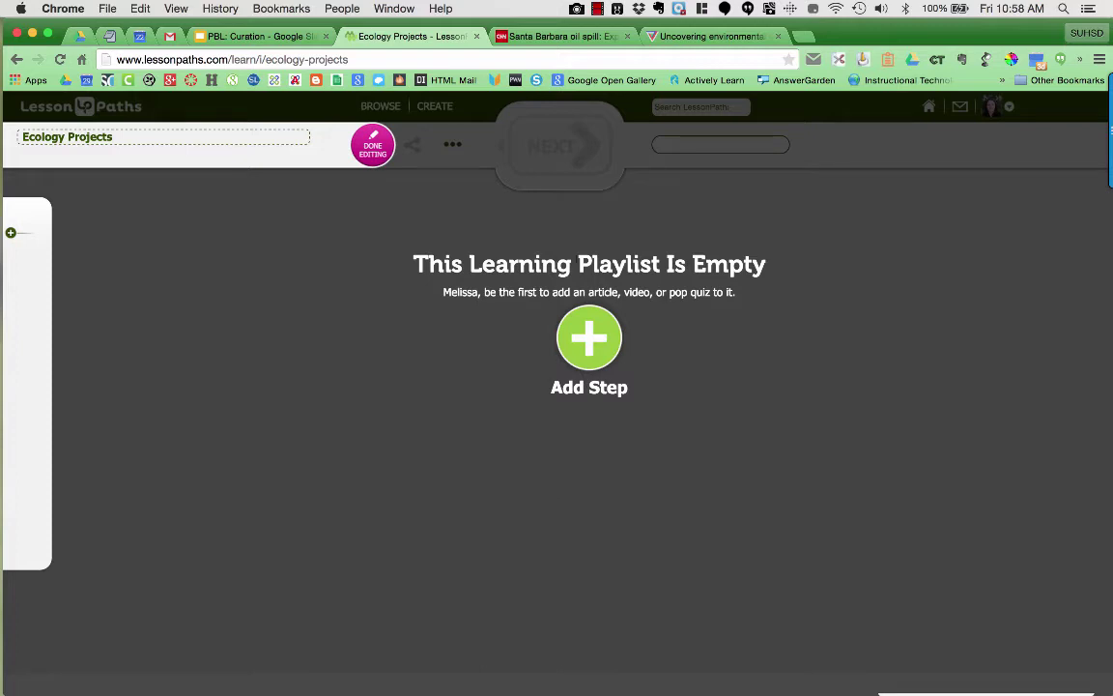
pyautogui.click(589, 337)
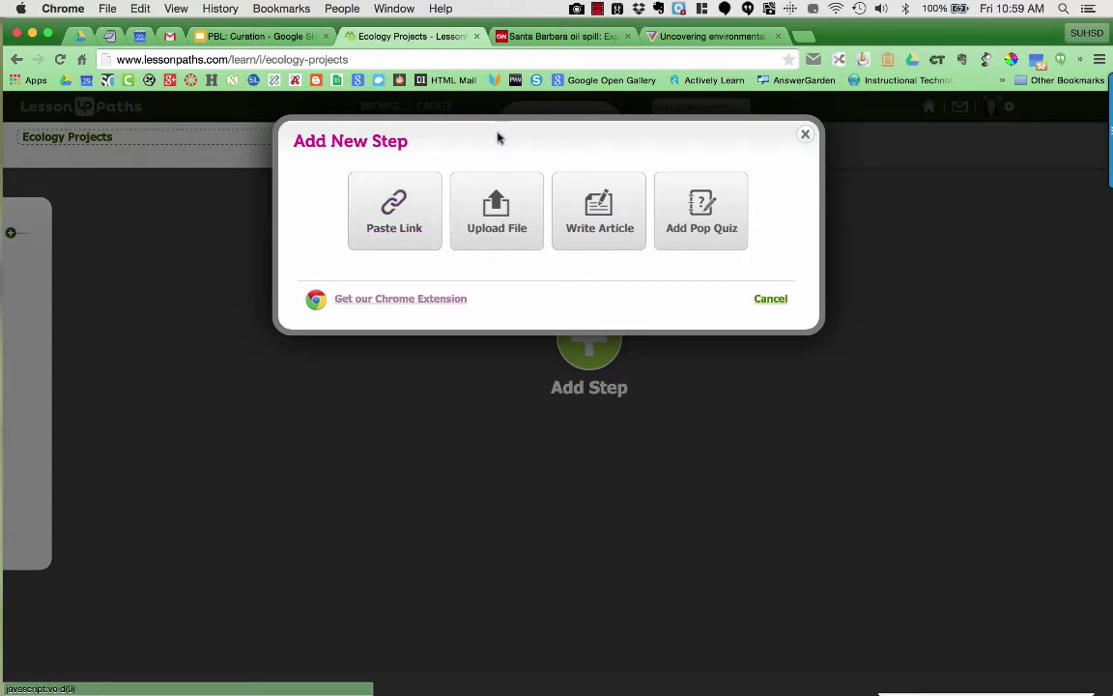
pyautogui.click(580, 38)
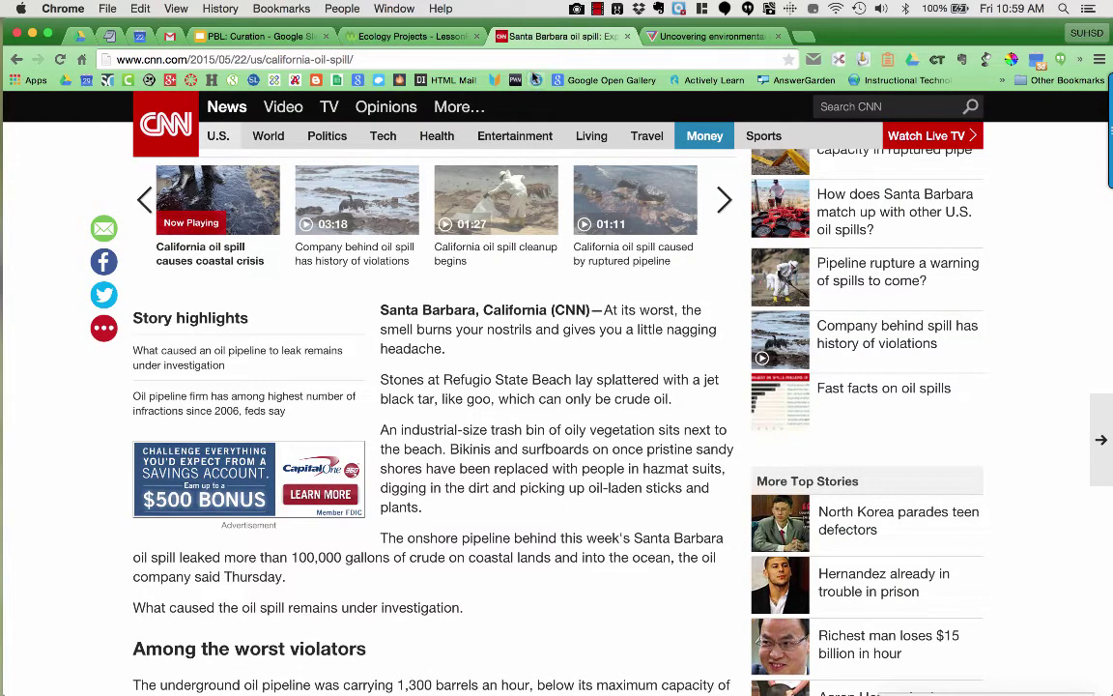
# Add the CNN Santa Barbara oil spill article to the playlist by pasting its link.
pyautogui.click(522, 60)
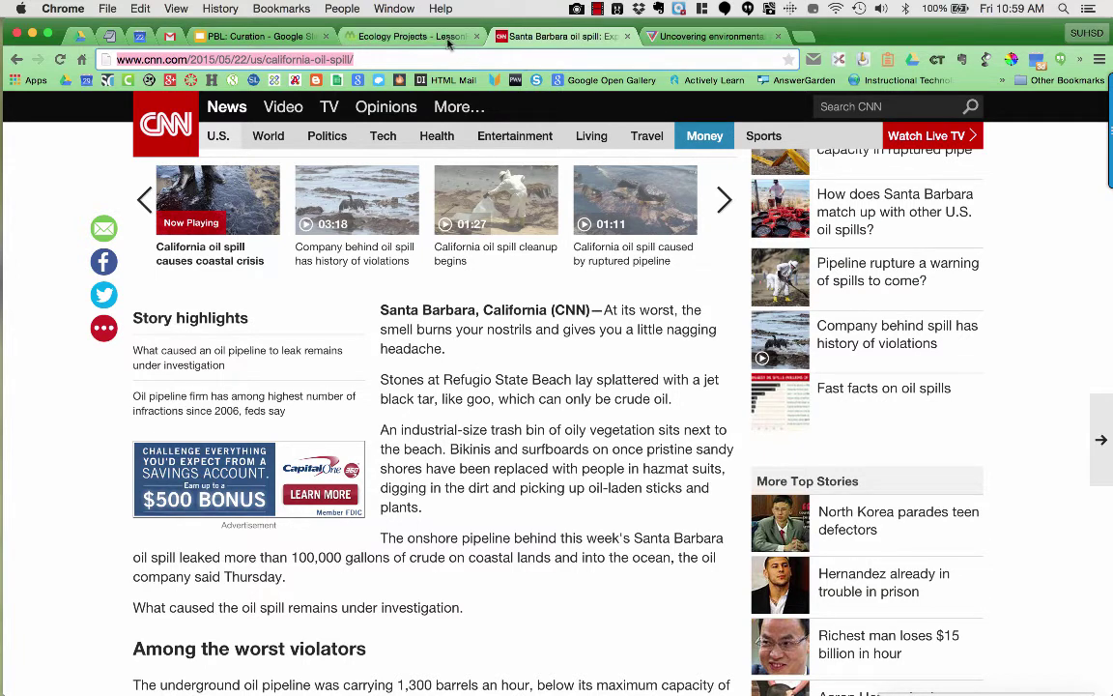
pyautogui.click(415, 37)
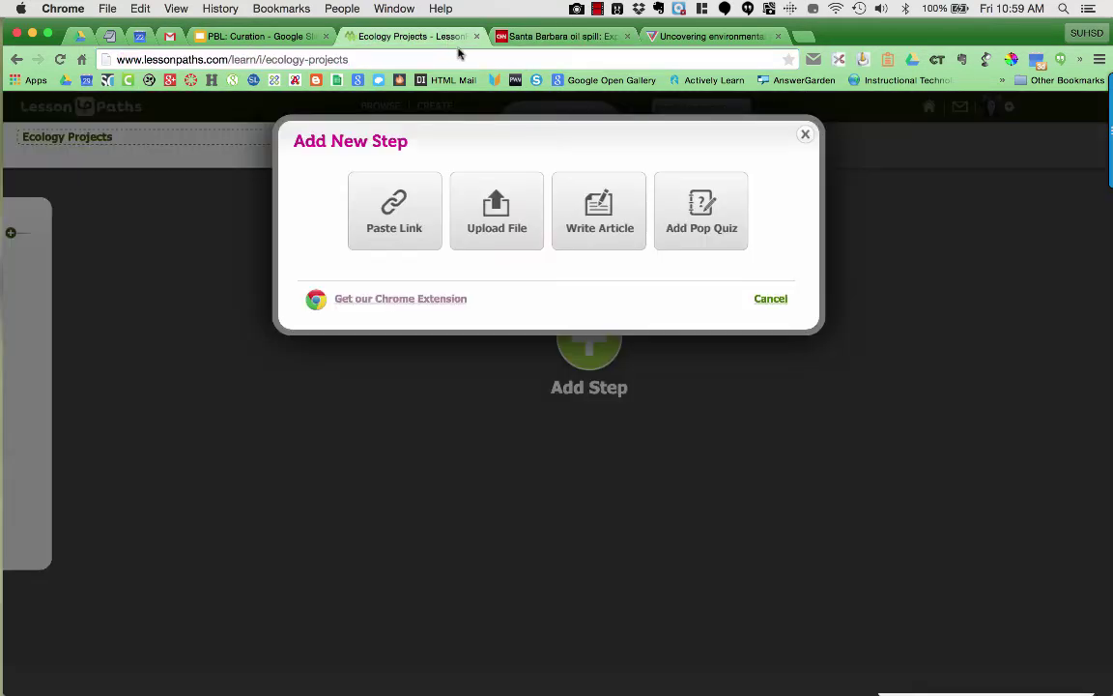
pyautogui.click(410, 196)
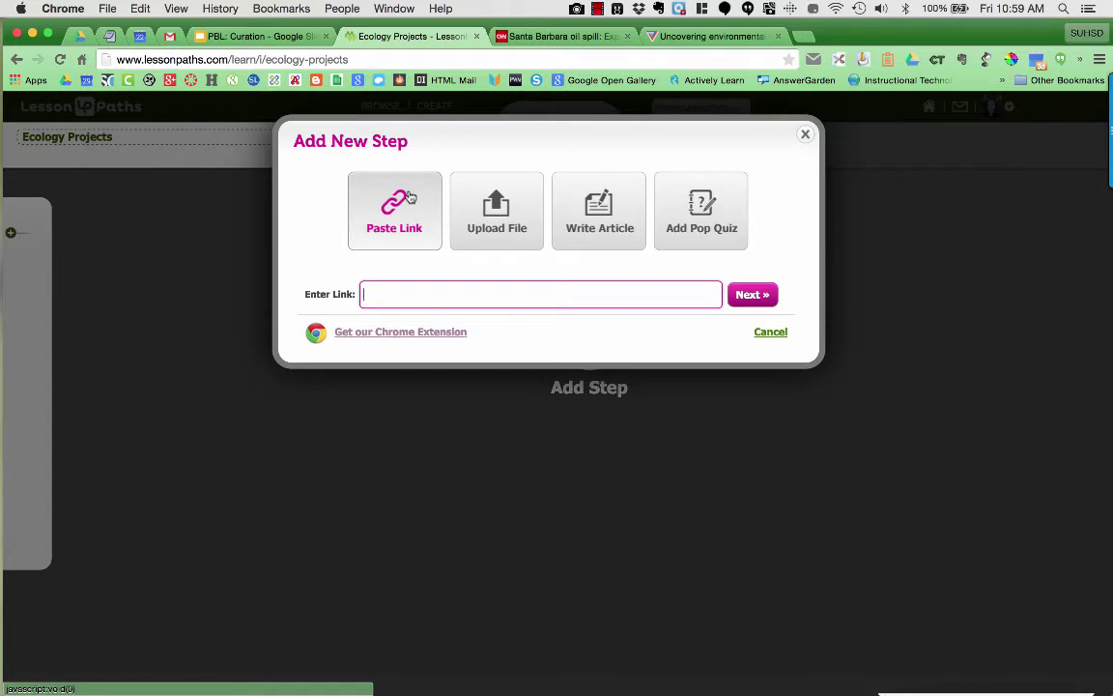
pyautogui.write('http://www.cnn.com/2015/05/22/us/california-oil-spill/')
pyautogui.click(750, 302)
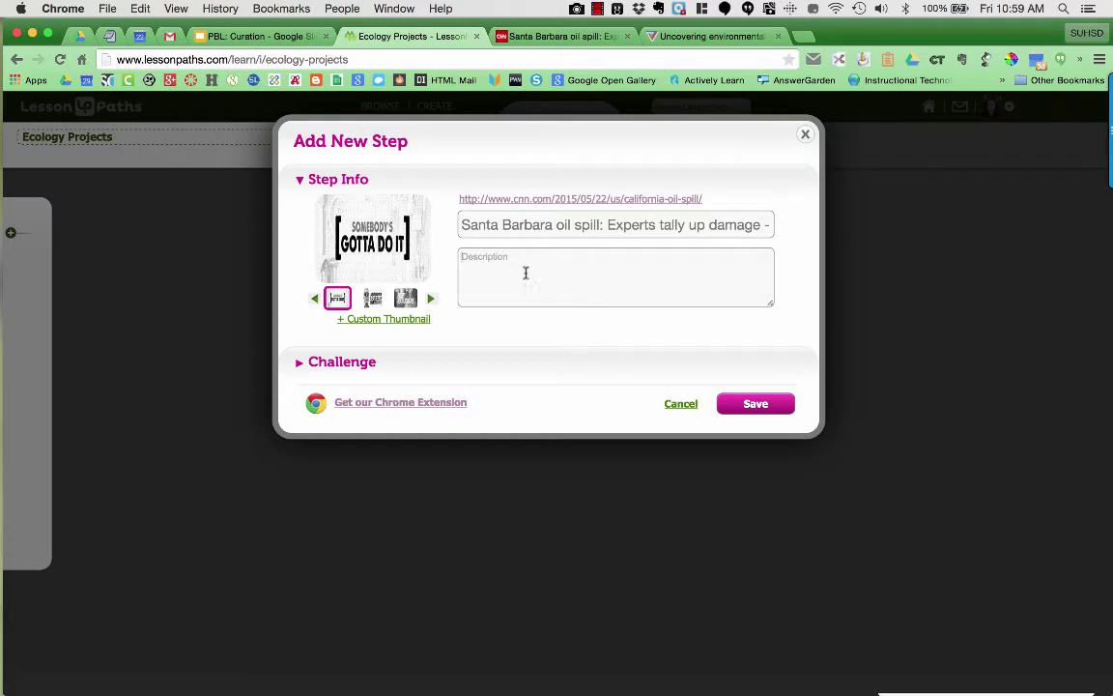
# Describe the step as 'REad this article.', browse thumbnails, and expand the Challenge section.
pyautogui.click(525, 272)
pyautogui.write('REad this article.')
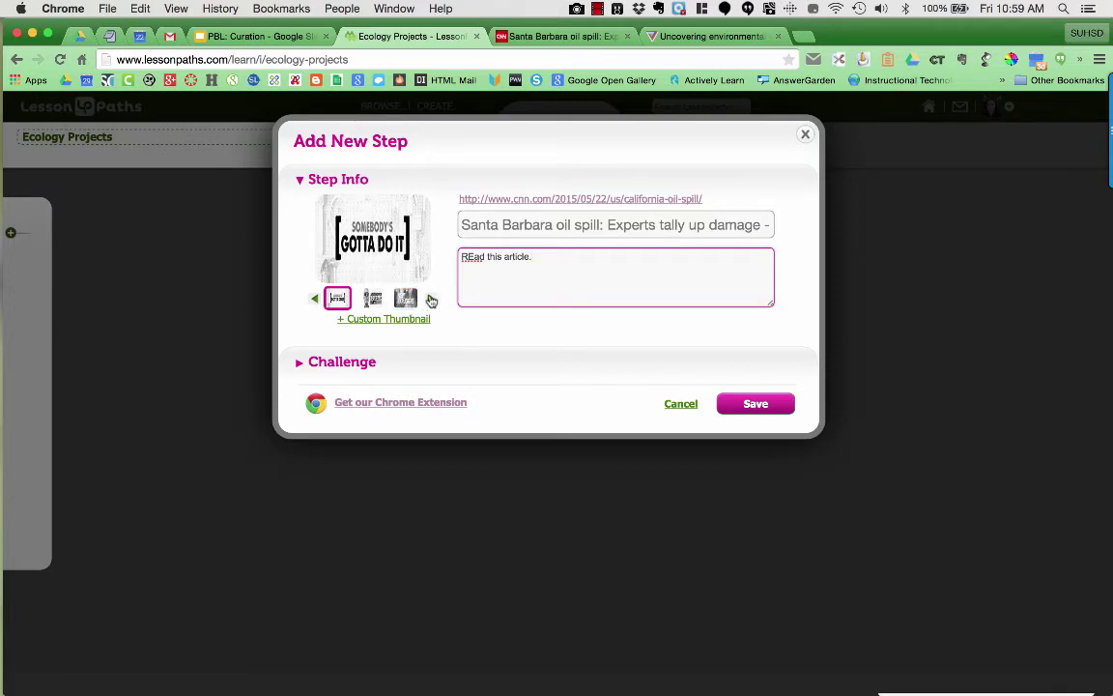
pyautogui.click(432, 301)
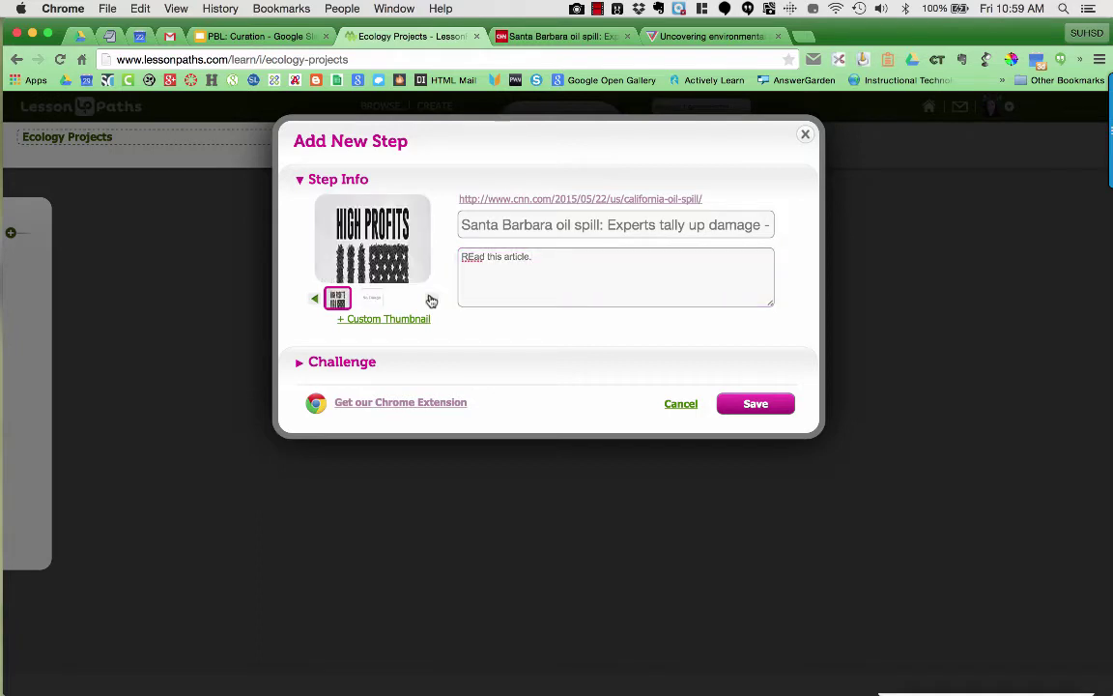
pyautogui.click(432, 300)
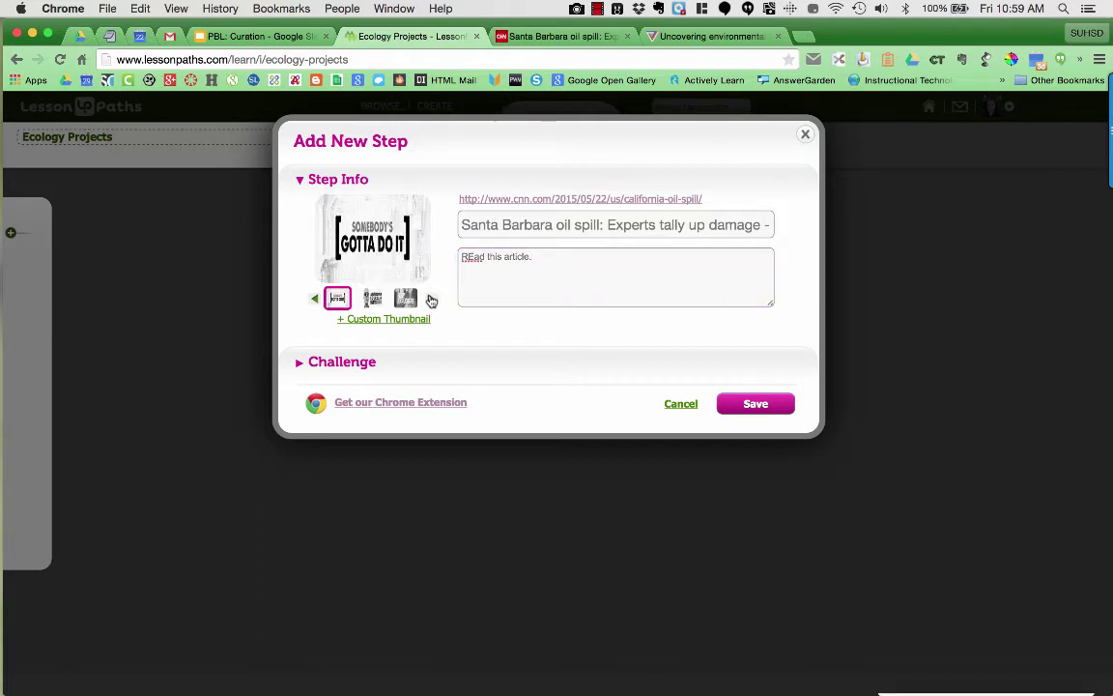
pyautogui.click(432, 301)
pyautogui.click(431, 300)
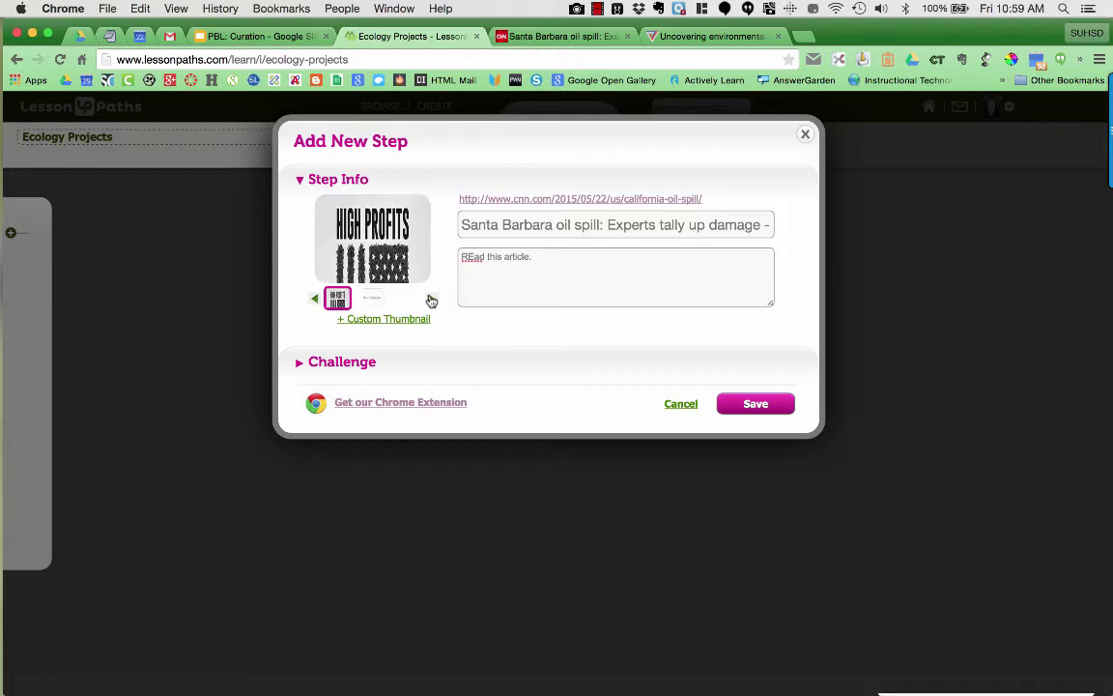
pyautogui.click(429, 302)
pyautogui.click(426, 301)
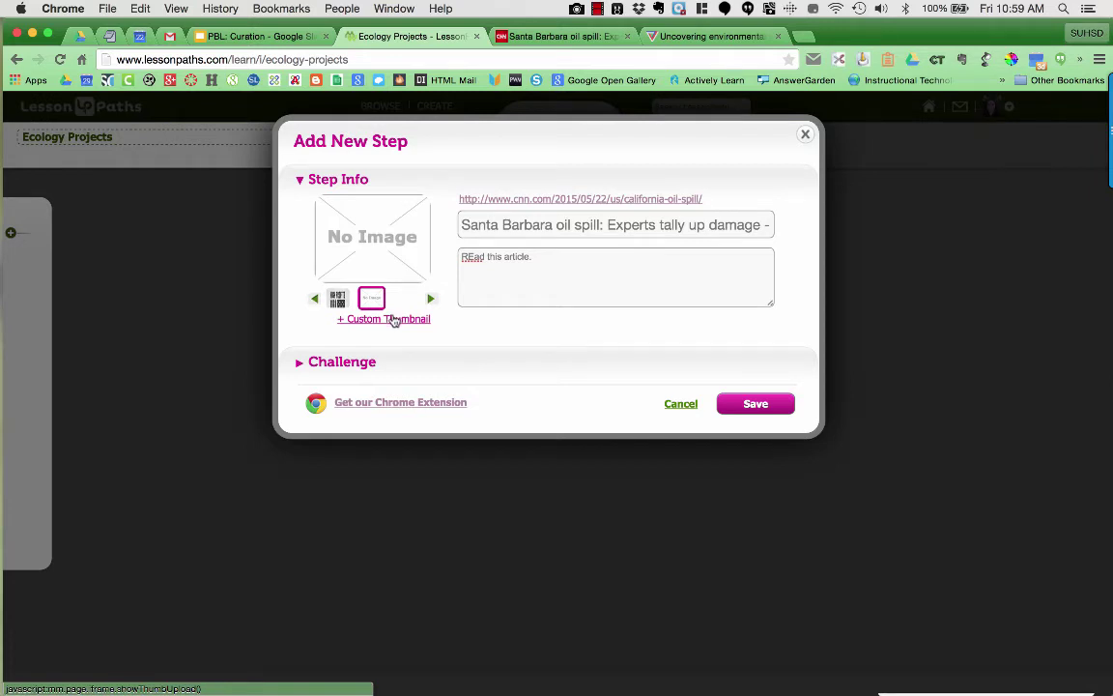
pyautogui.click(354, 362)
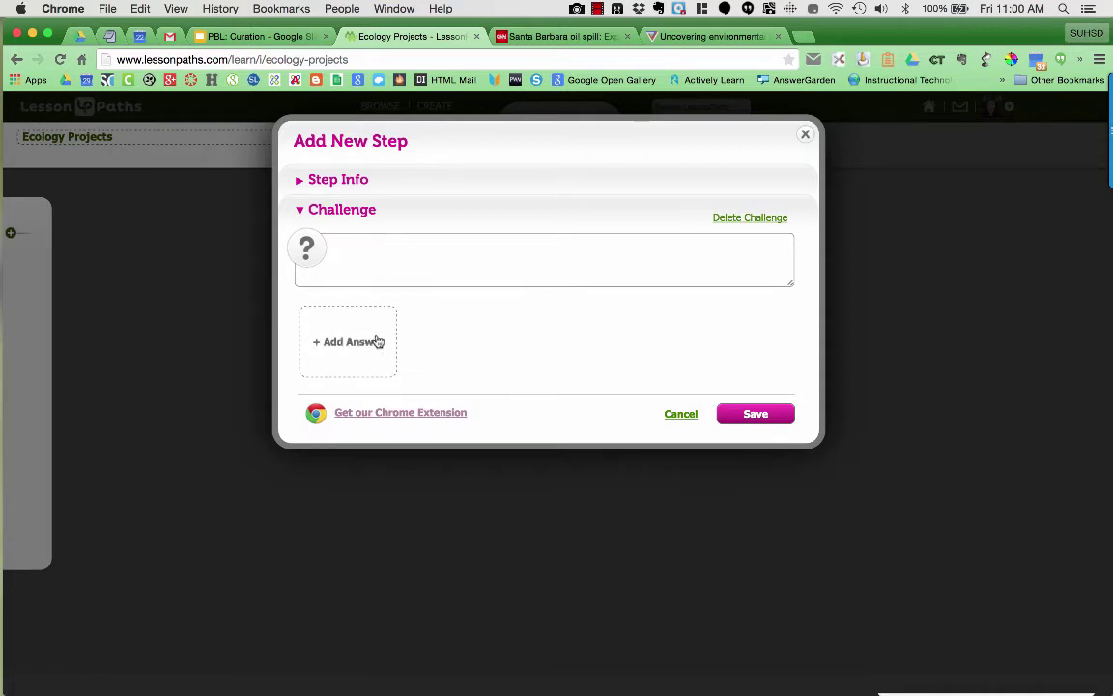
# Add two challenge answers and mark the first answer as correct.
pyautogui.click(373, 340)
pyautogui.click(479, 340)
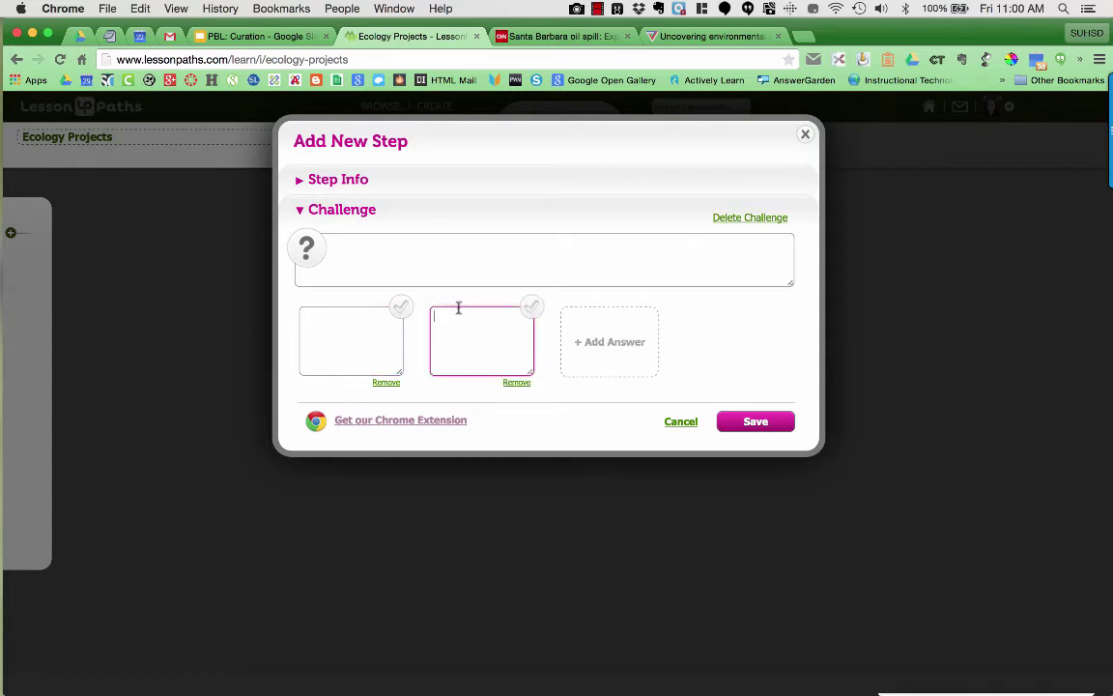
pyautogui.click(401, 309)
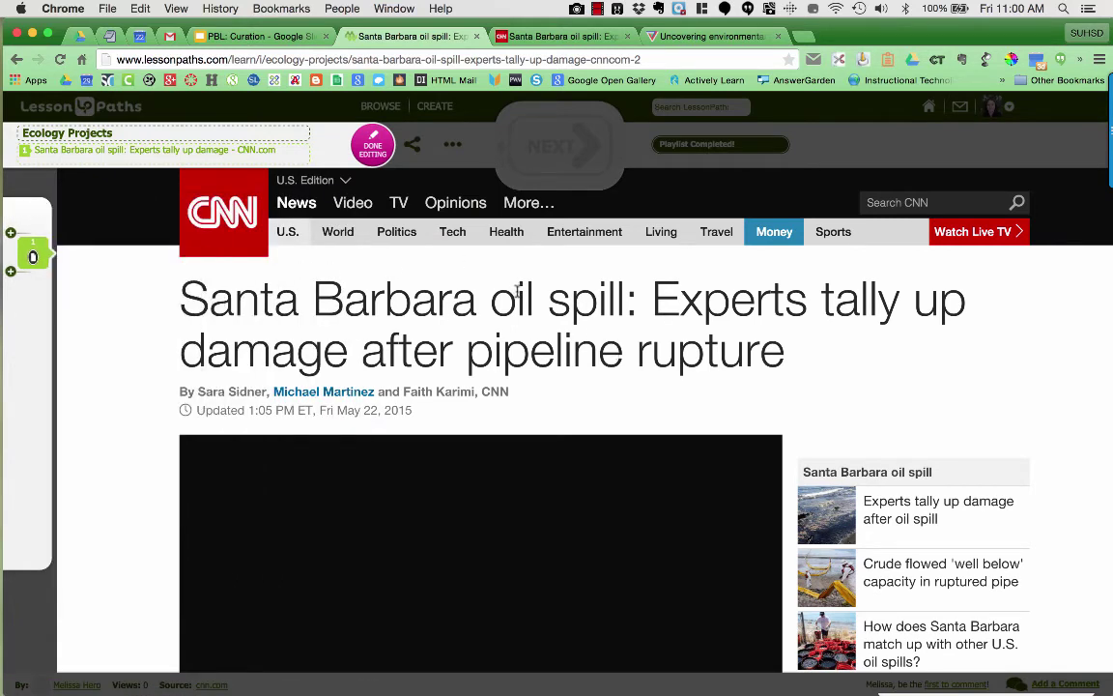
# Scroll through the CNN oil spill article, then start adding another step.
pyautogui.scroll(-3, 517, 289)
pyautogui.scroll(-3, 517, 289)
pyautogui.scroll(-5, 517, 289)
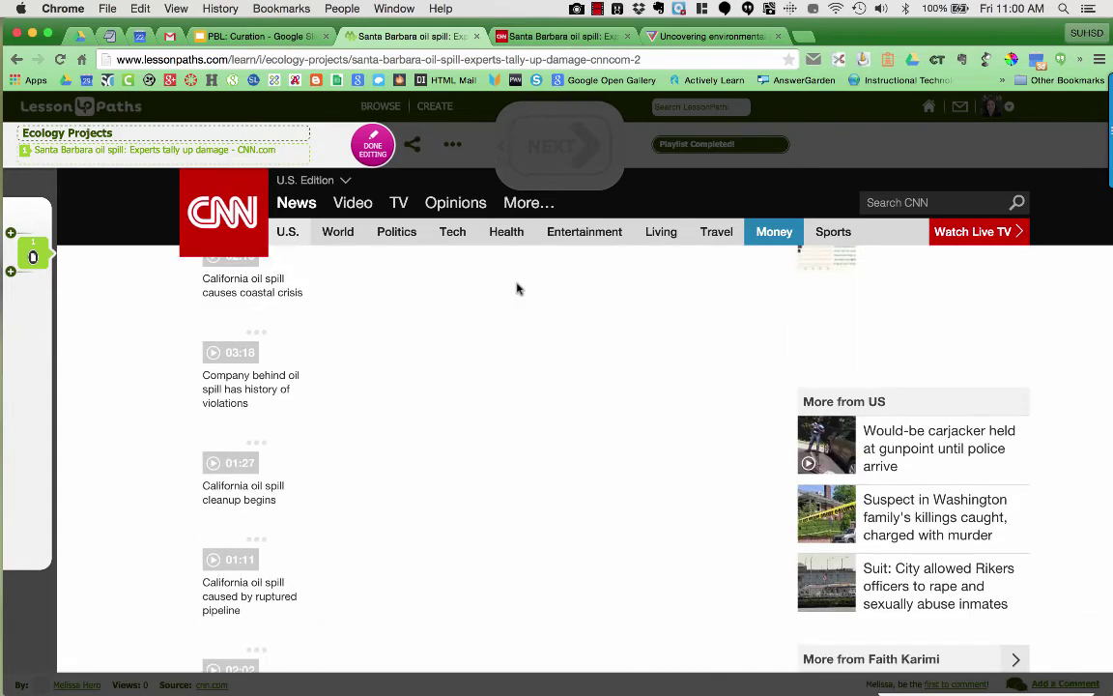
pyautogui.scroll(-5, 517, 289)
pyautogui.scroll(-5, 517, 287)
pyautogui.scroll(-3, 517, 287)
pyautogui.scroll(-3, 517, 280)
pyautogui.scroll(-5, 519, 270)
pyautogui.scroll(-2, 519, 270)
pyautogui.scroll(-5, 519, 270)
pyautogui.scroll(-3, 518, 270)
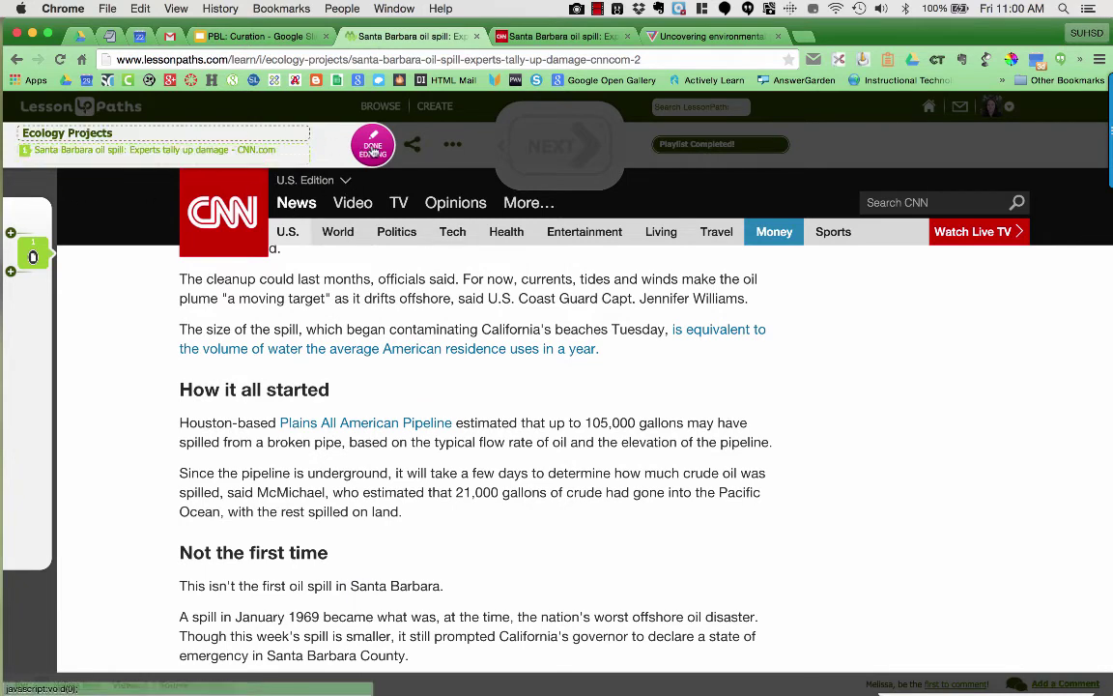
pyautogui.moveTo(29, 386)
pyautogui.click(15, 272)
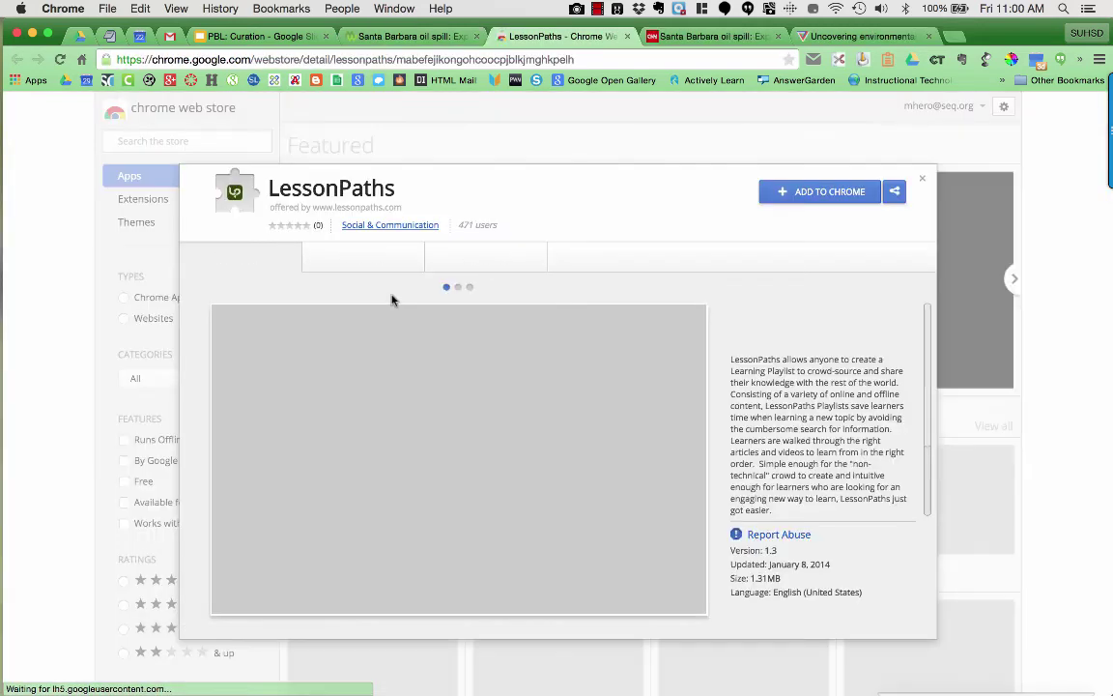
# Install the LessonPaths extension in Chrome, confirming its permissions.
pyautogui.click(803, 193)
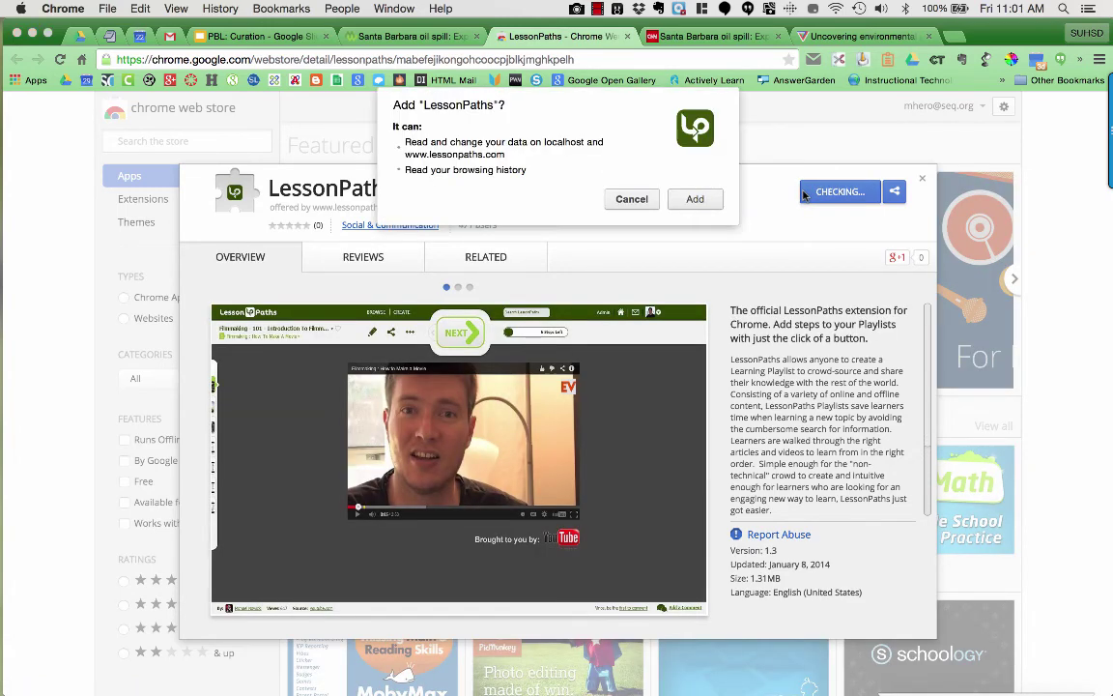
pyautogui.click(691, 201)
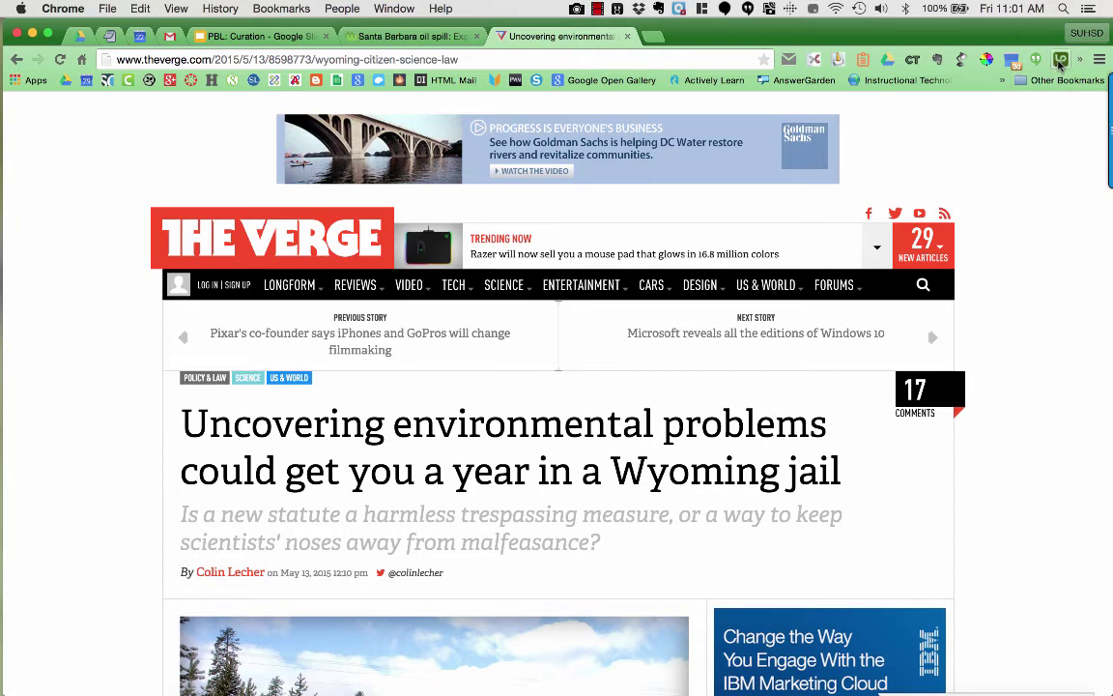
# Save the Verge Wyoming article to Ecology Projects via the extension, keeping the Yellowstone thumbnail.
pyautogui.click(1060, 60)
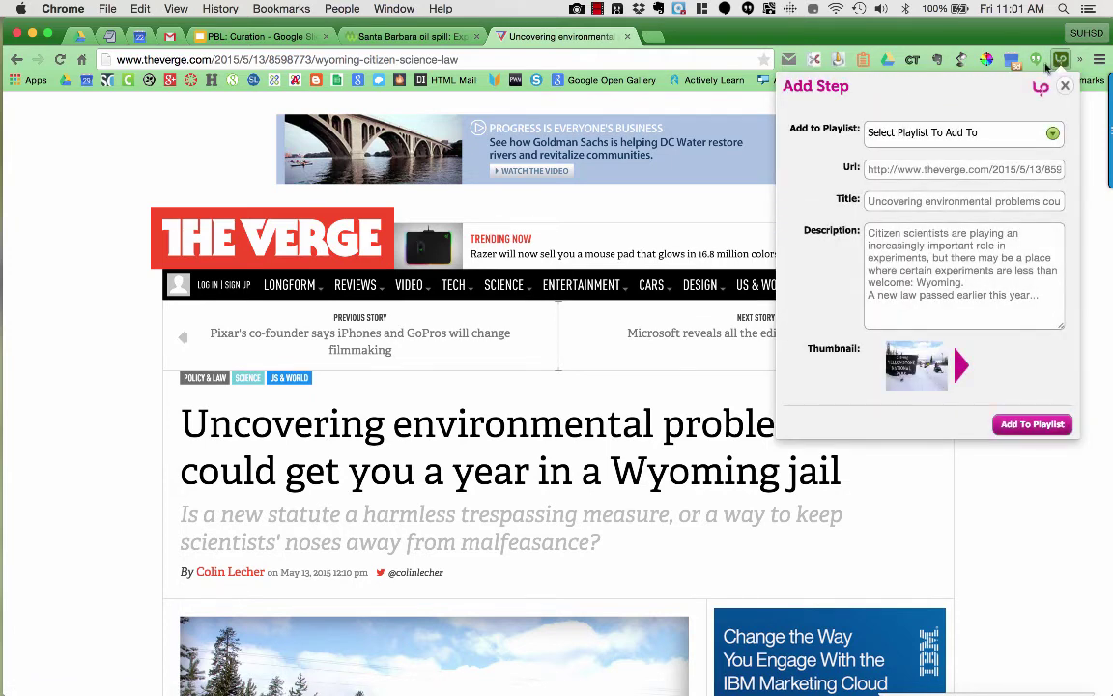
pyautogui.click(910, 137)
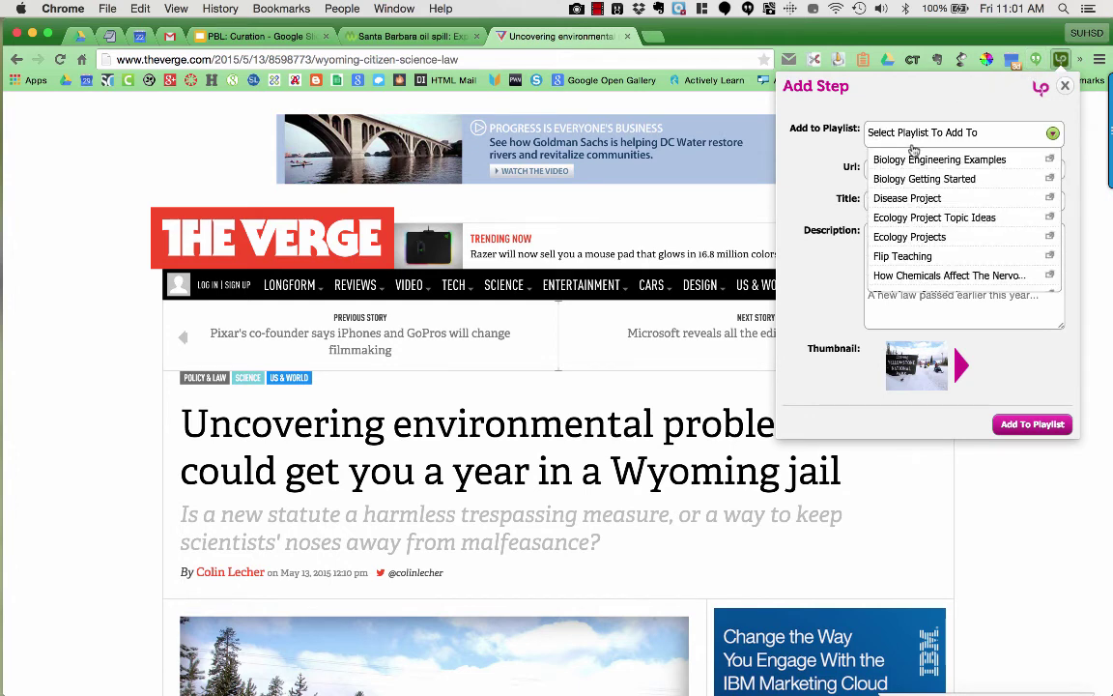
pyautogui.moveTo(908, 236)
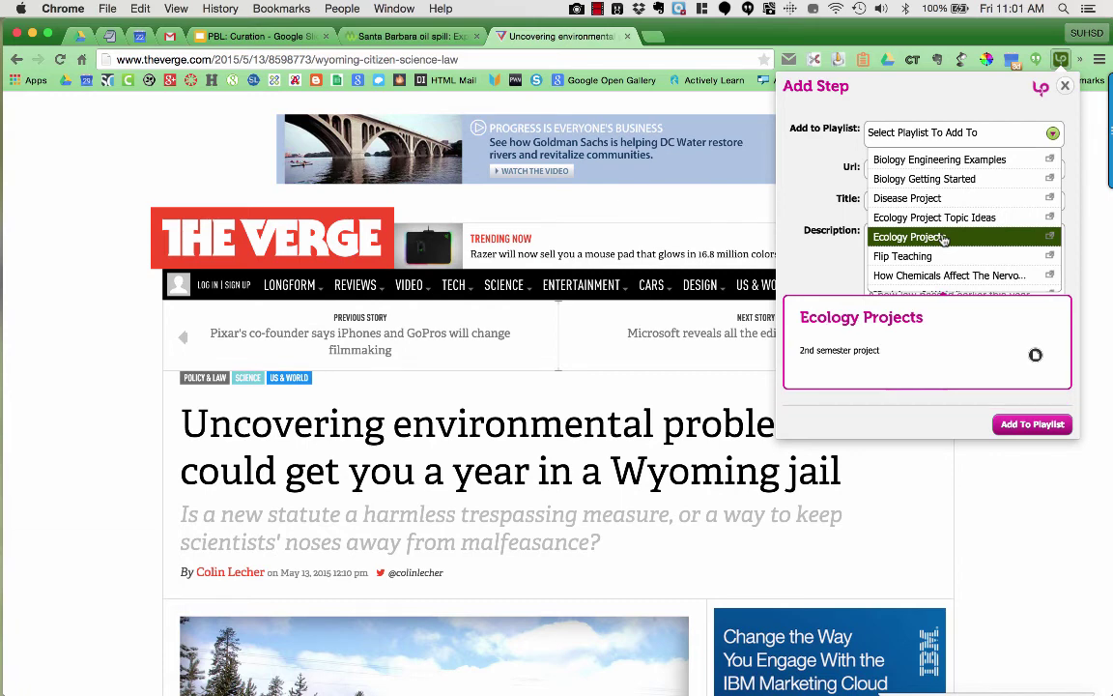
pyautogui.click(944, 239)
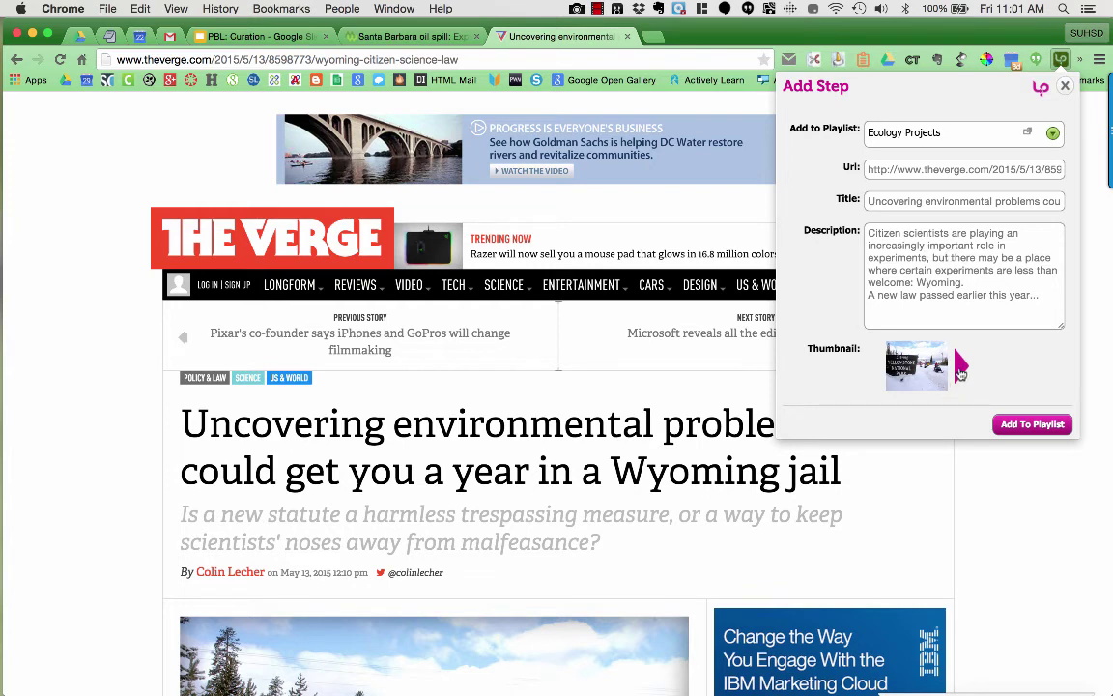
pyautogui.click(961, 372)
pyautogui.click(872, 365)
pyautogui.click(1032, 425)
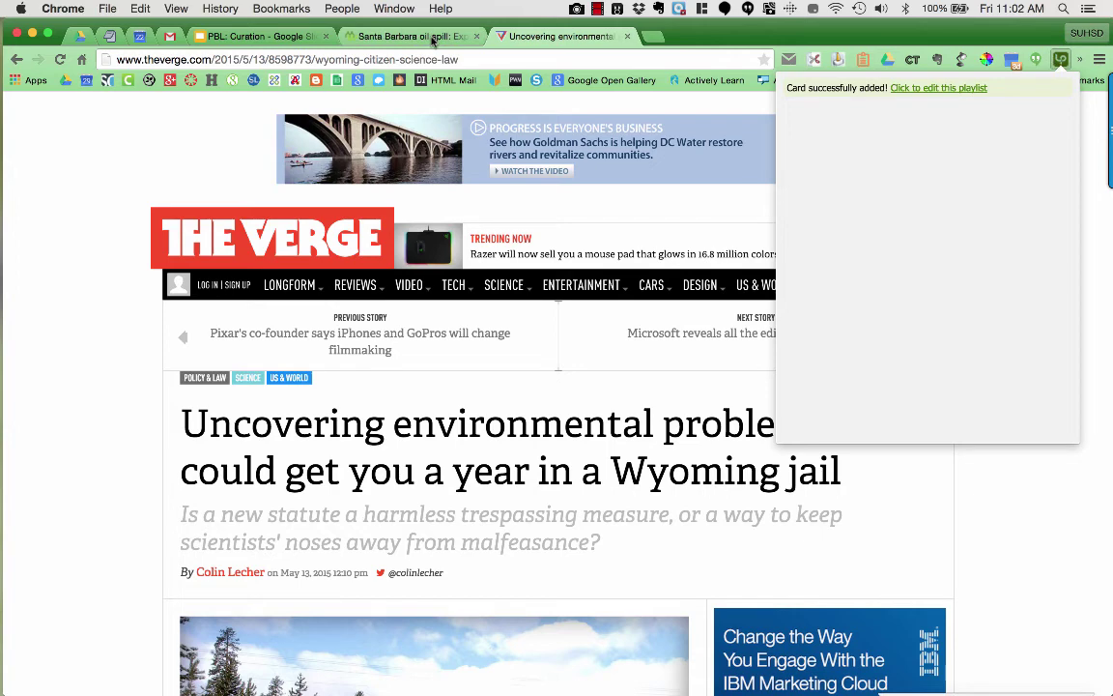
# Return to the Ecology Projects playlist, dismiss Add New Step, and reload to show the Wyoming step.
pyautogui.click(431, 39)
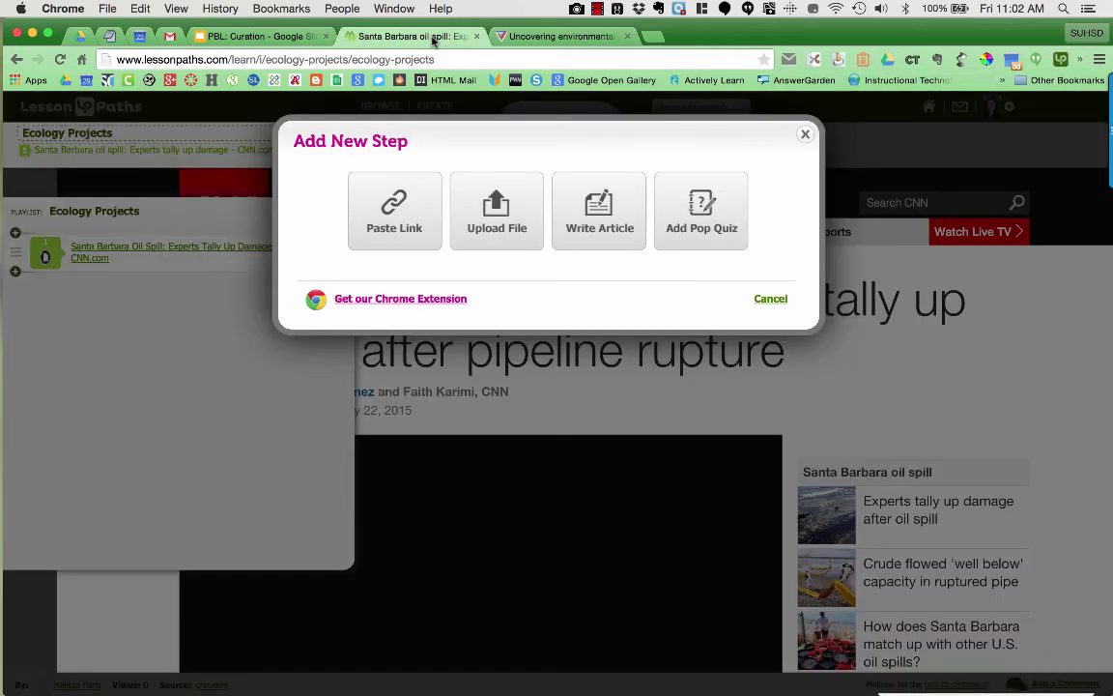
pyautogui.click(804, 134)
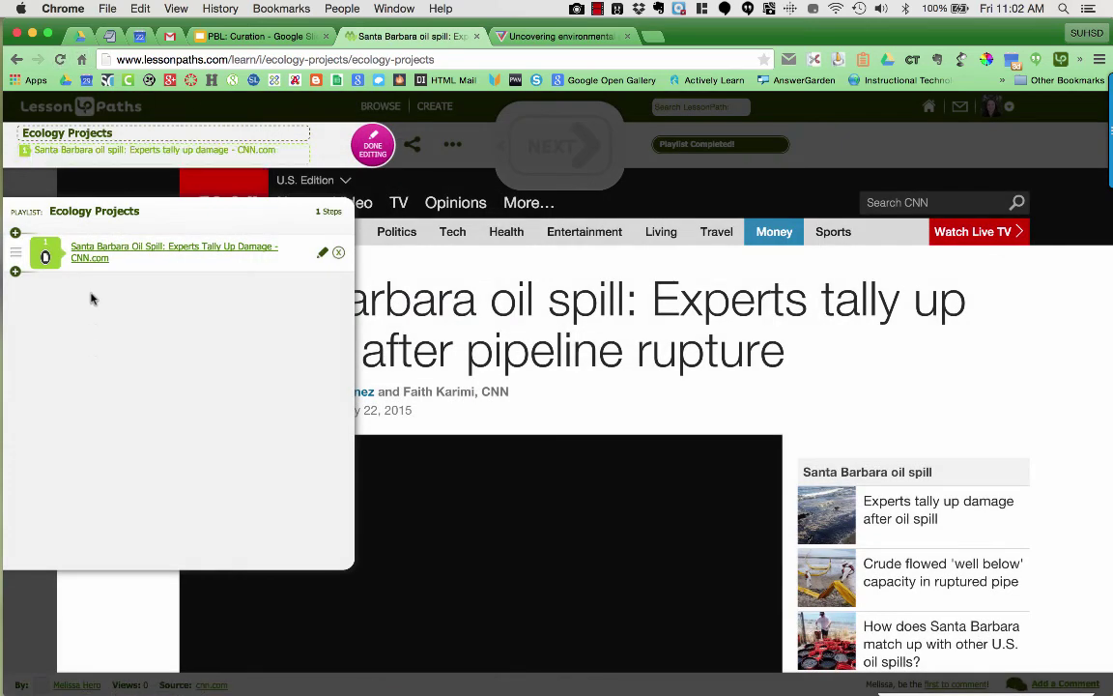
pyautogui.click(60, 60)
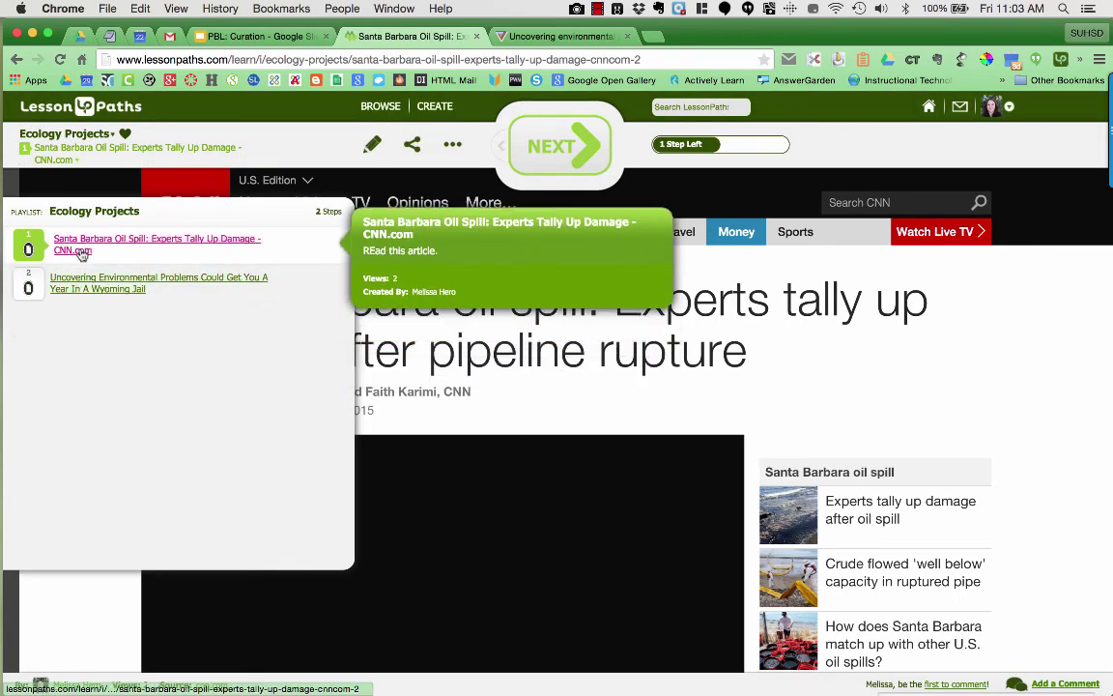
# Enter editing mode and confirm the steps: CNN oil spill first, then the Wyoming article.
pyautogui.click(373, 147)
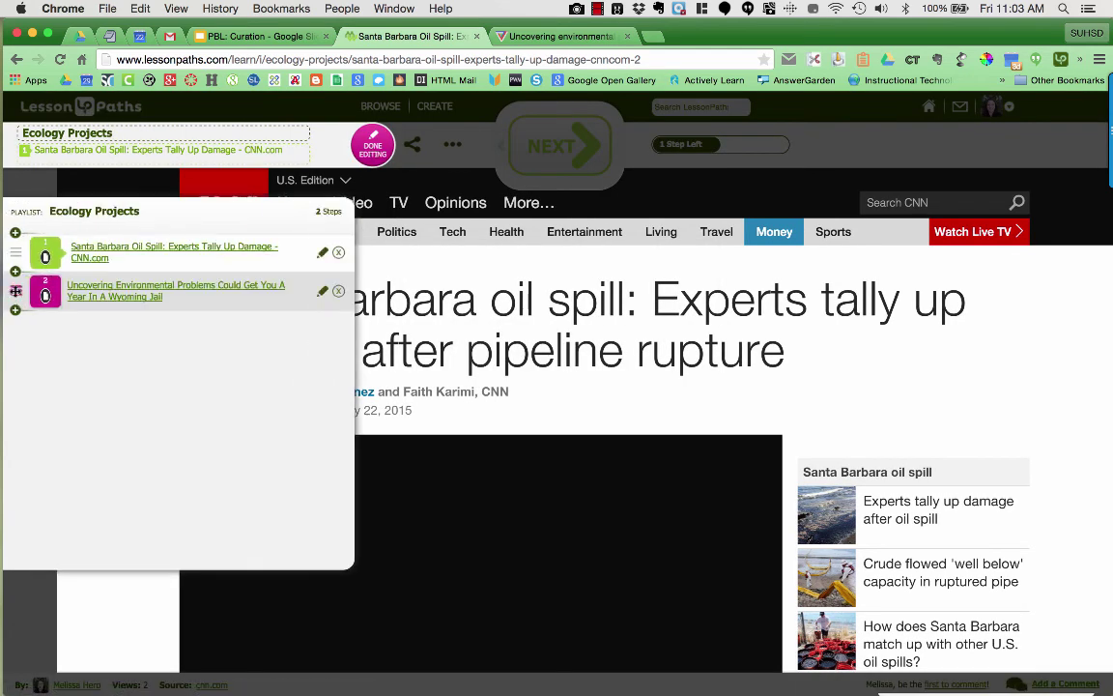
pyautogui.moveTo(19, 295)
pyautogui.mouseDown()
pyautogui.moveTo(15, 286)
pyautogui.moveTo(12, 304)
pyautogui.mouseUp()
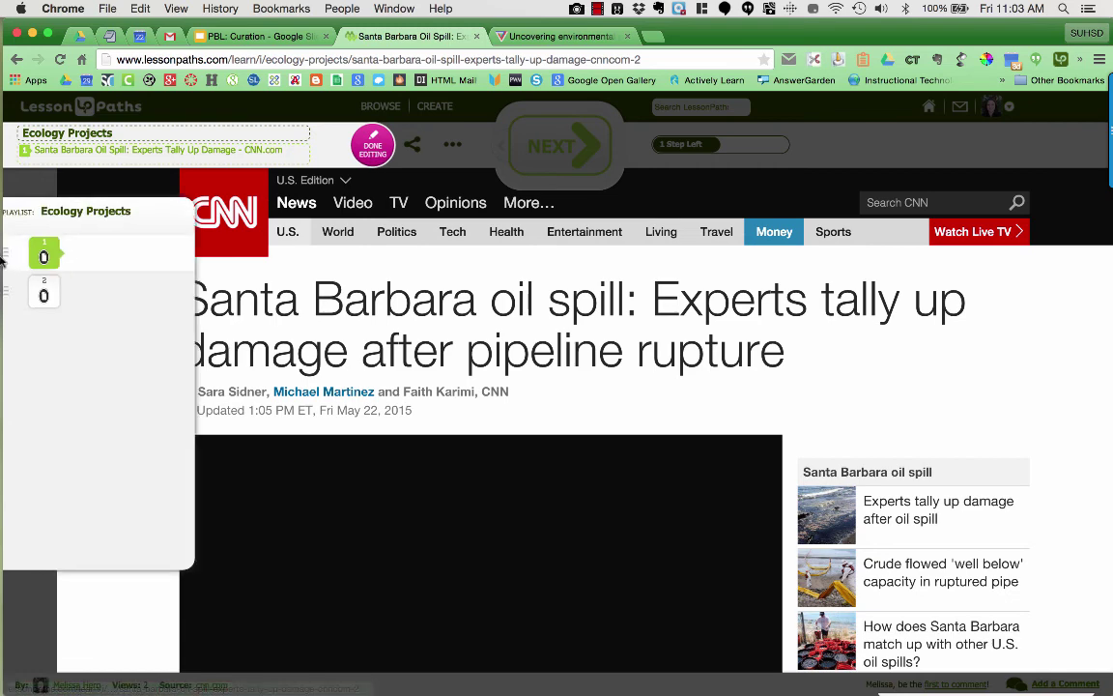
pyautogui.click(320, 259)
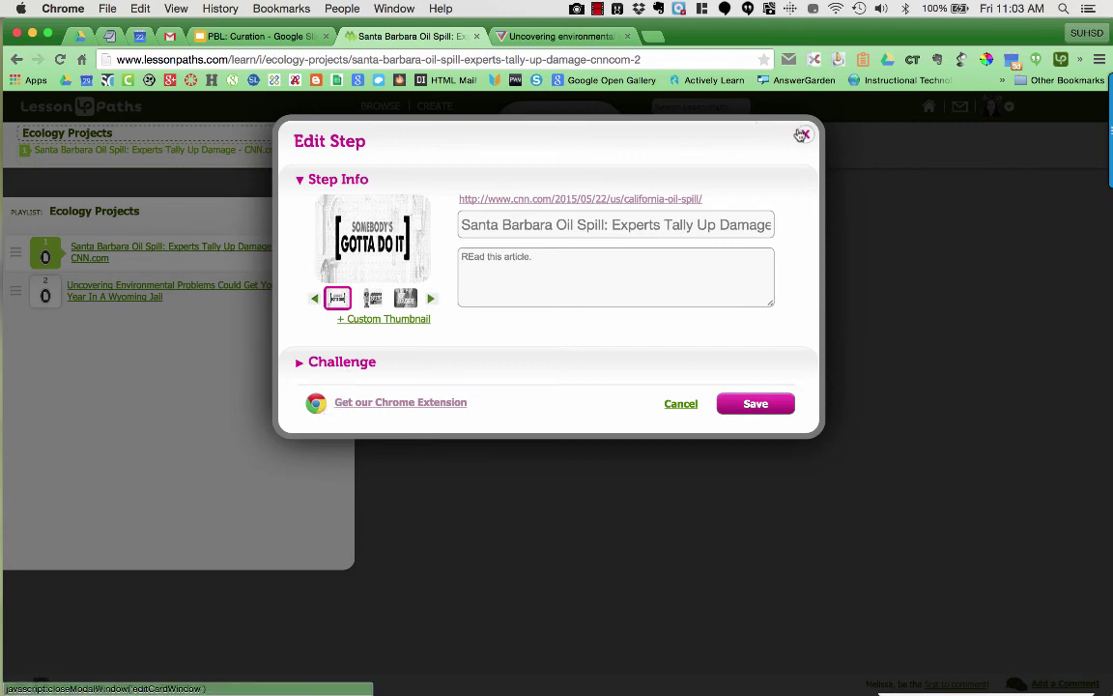
pyautogui.click(724, 116)
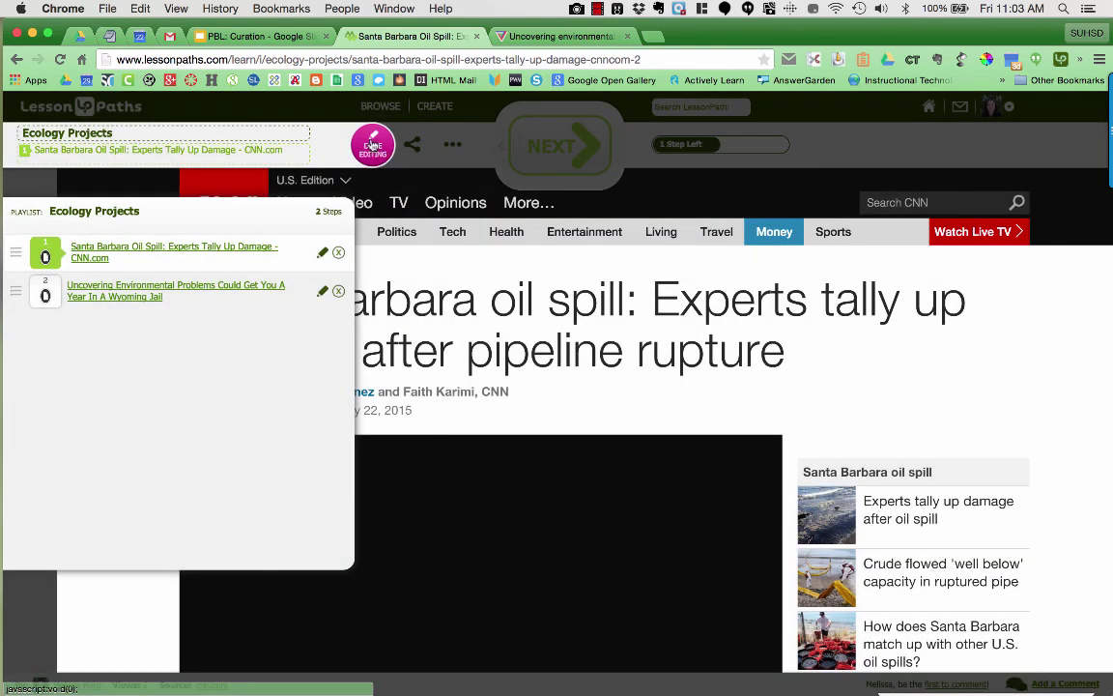
# Finish editing, then view the Share Step link and Embed HTML code before closing the dialog.
pyautogui.click(373, 145)
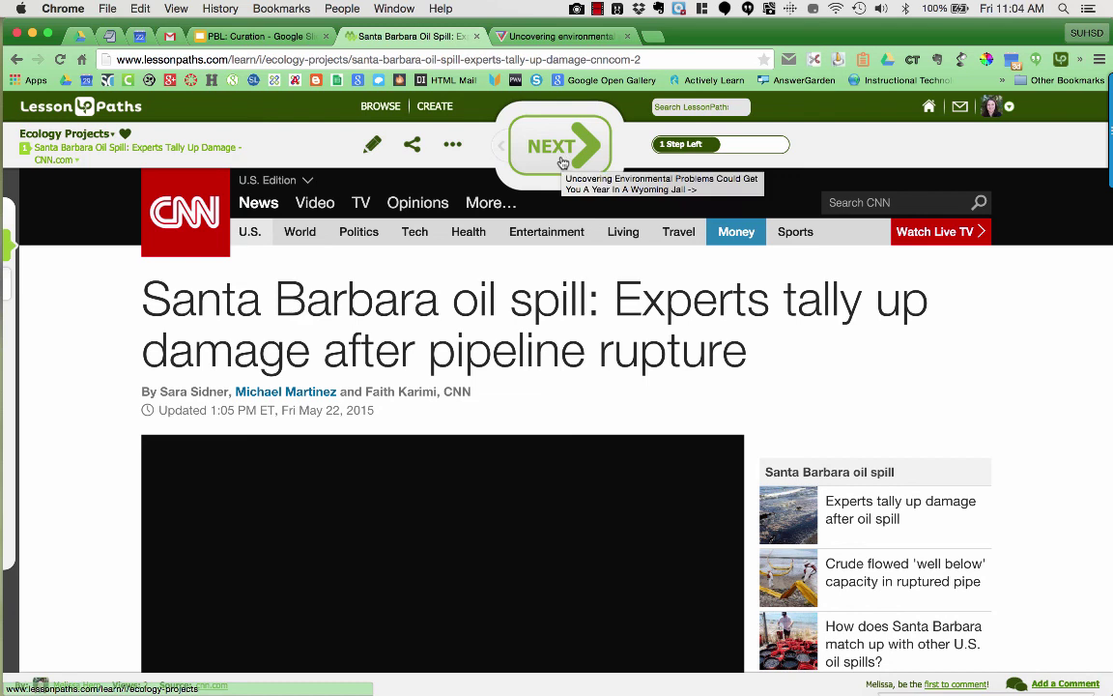
pyautogui.click(419, 153)
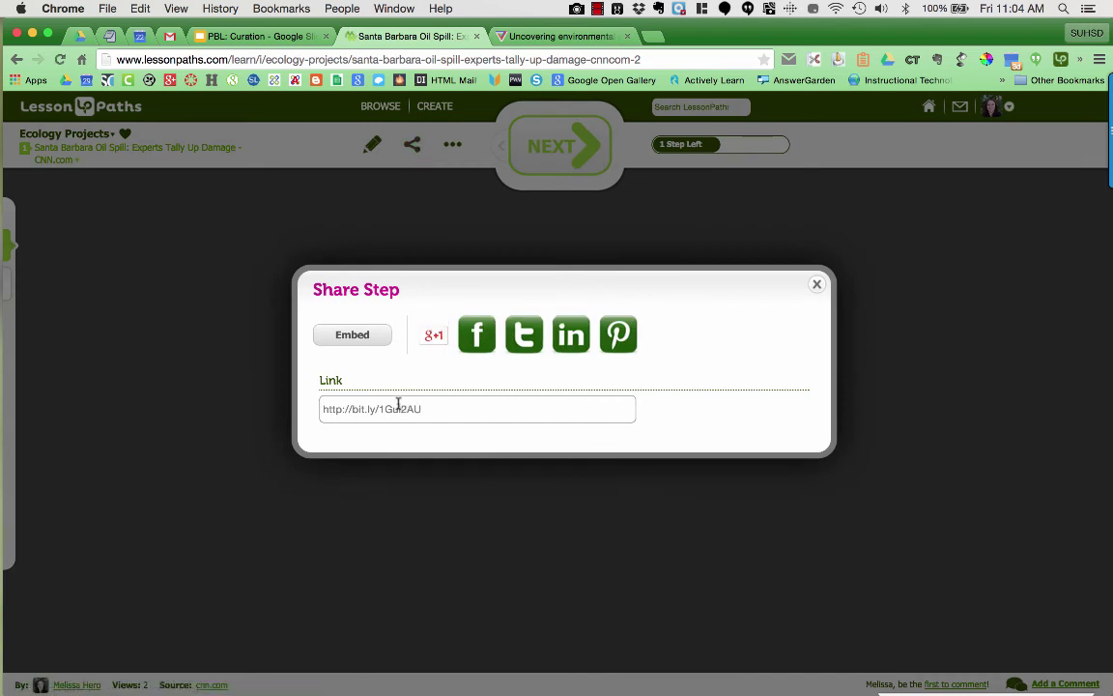
pyautogui.click(362, 338)
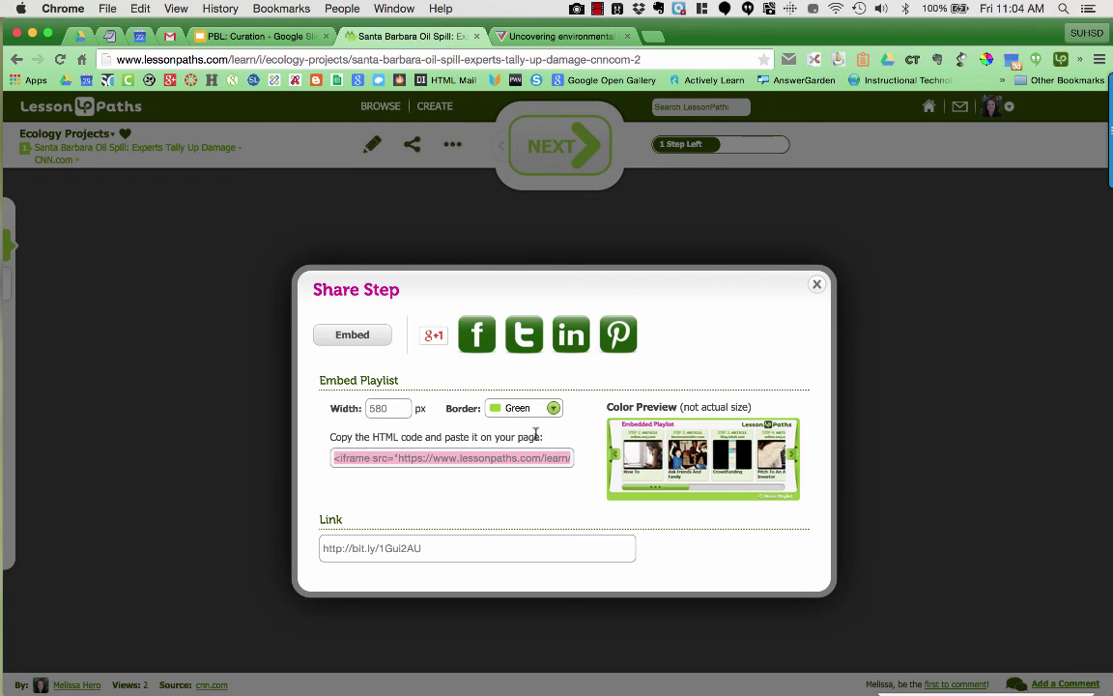
pyautogui.click(817, 284)
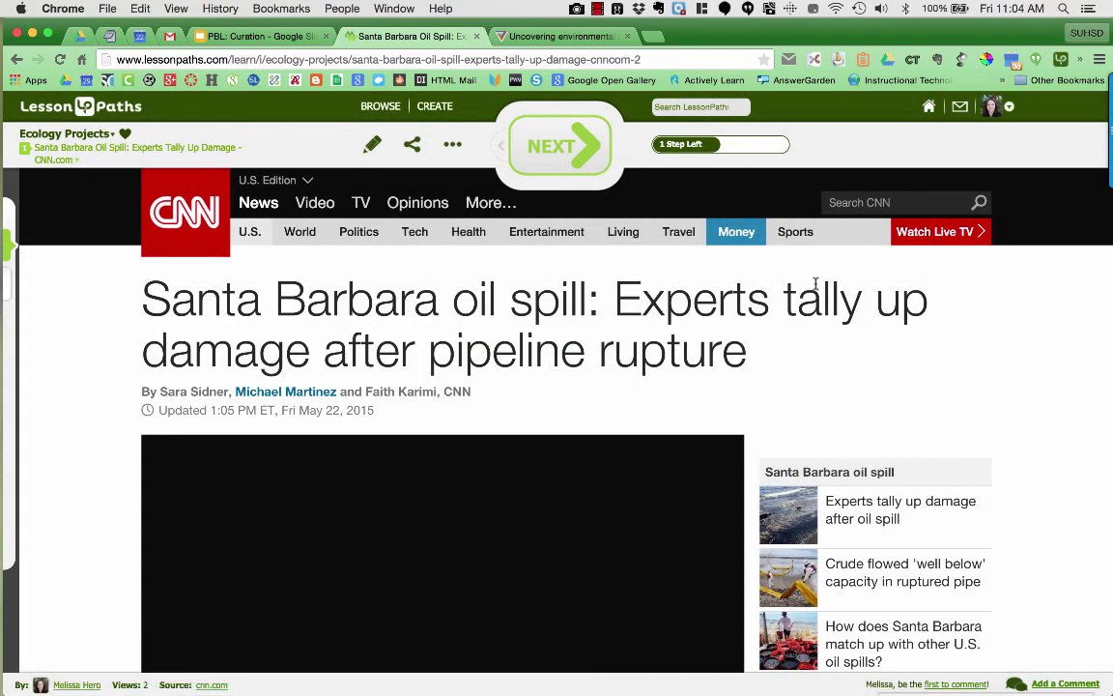